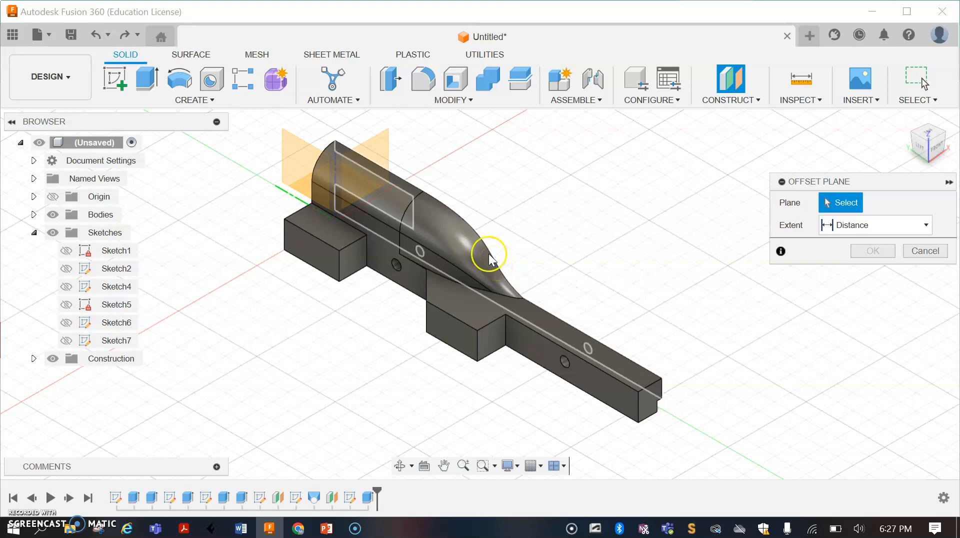
Create a construction plane offset -32.5 mm from the half body's flat lengthwise centre face
click(495, 265)
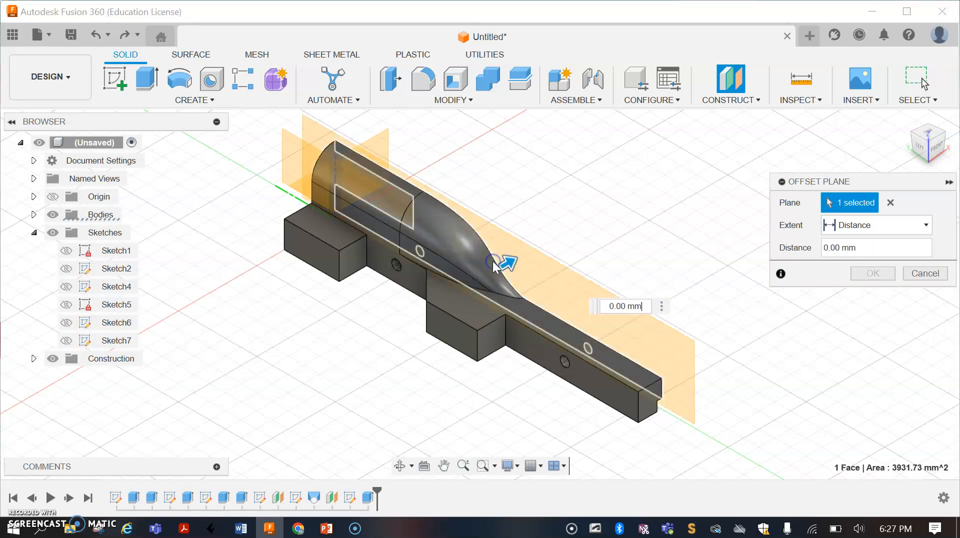
drag(501, 259, 410, 320)
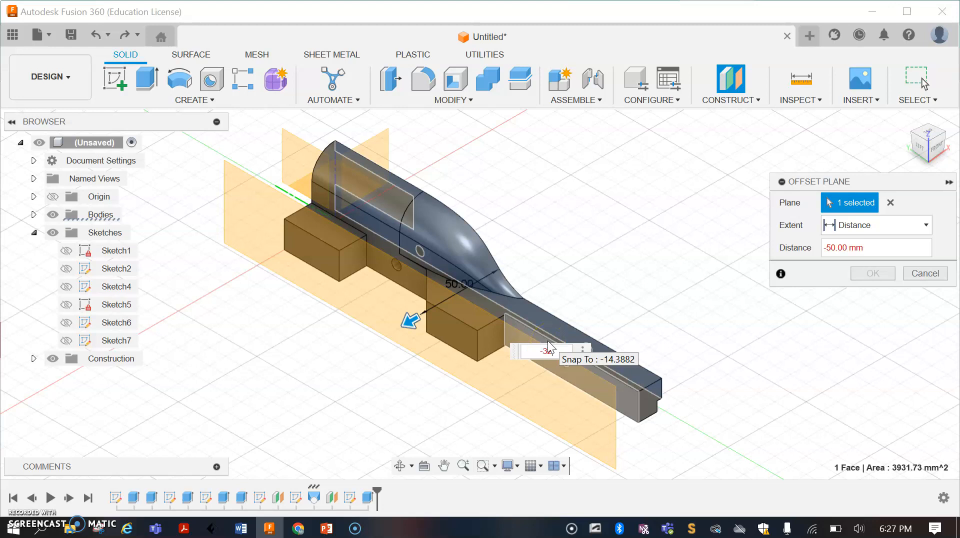
text(-32.5)
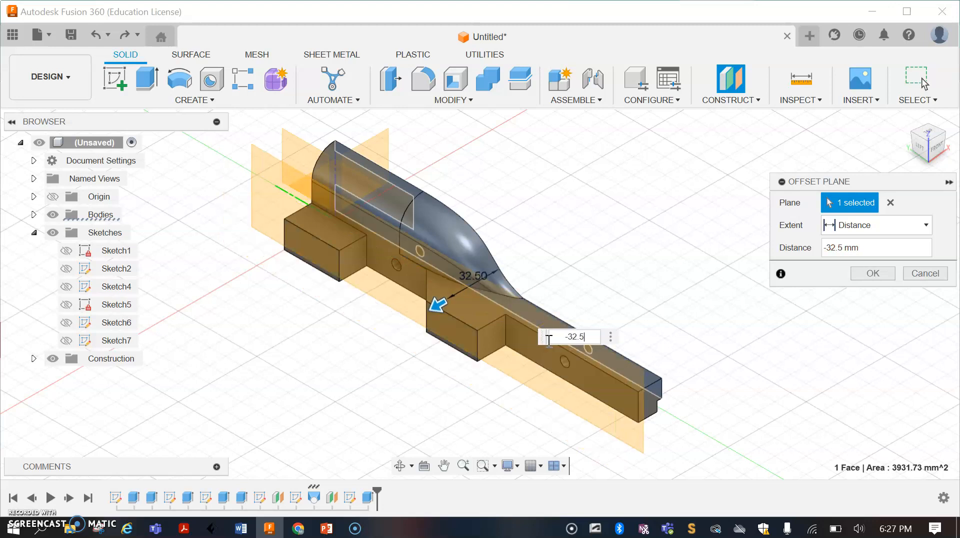
key(Return)
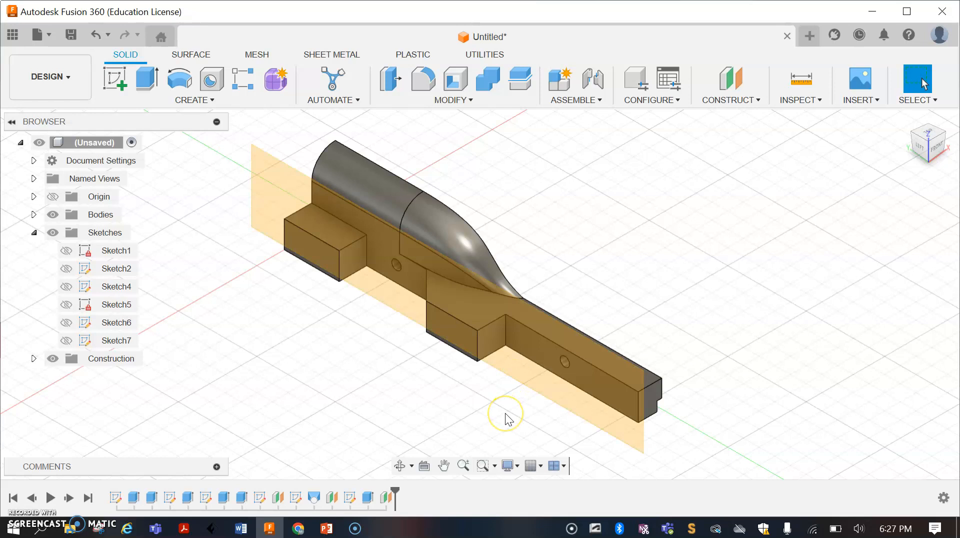
On the new offset plane, sketch a horizontal center-to-center slot with 14 mm between centres and 5 mm width over the domed section's rear
click(124, 84)
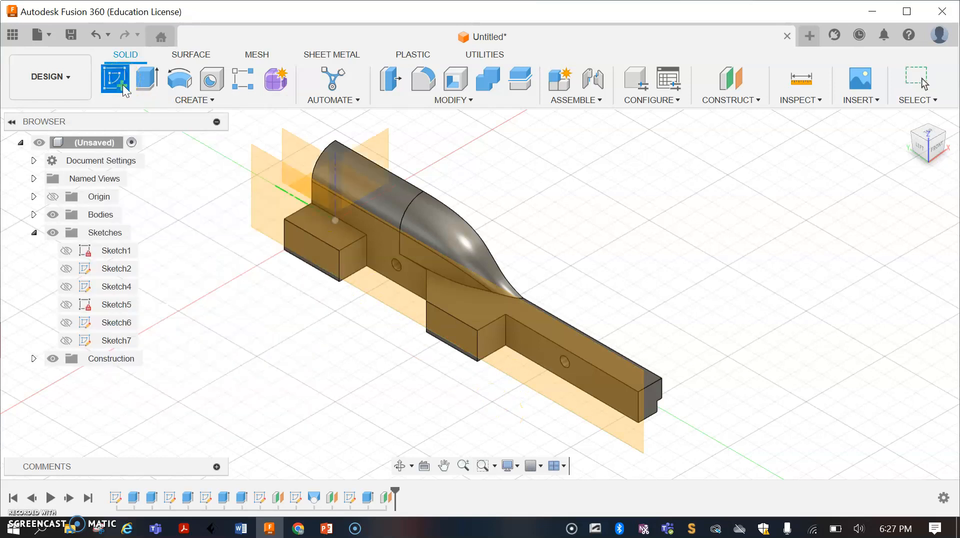
click(400, 315)
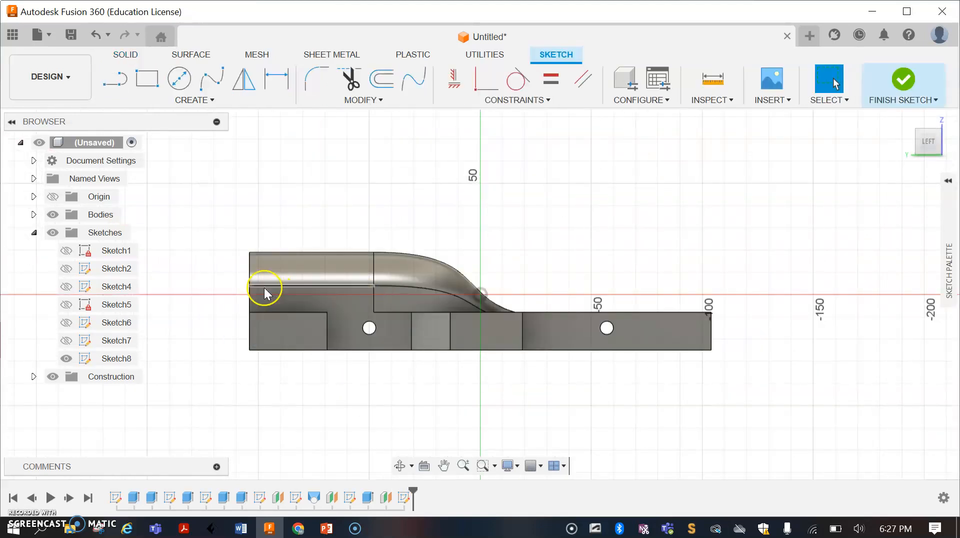
scroll(264, 287, up, 6)
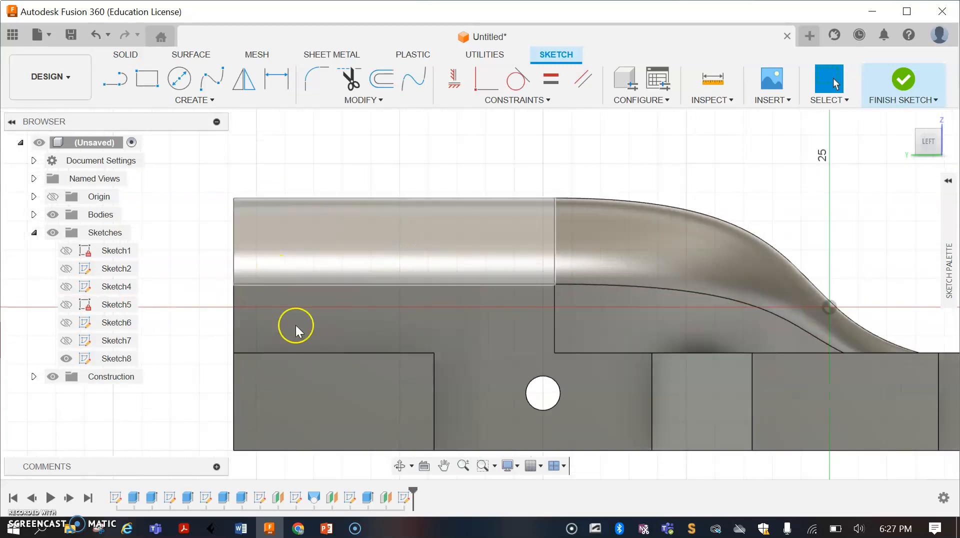
click(219, 101)
mouse_move(148, 213)
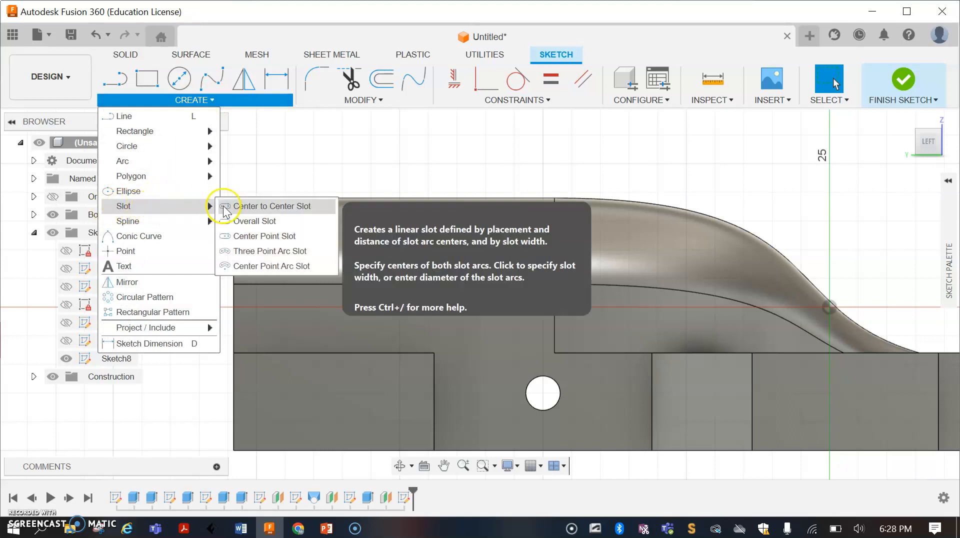
click(254, 209)
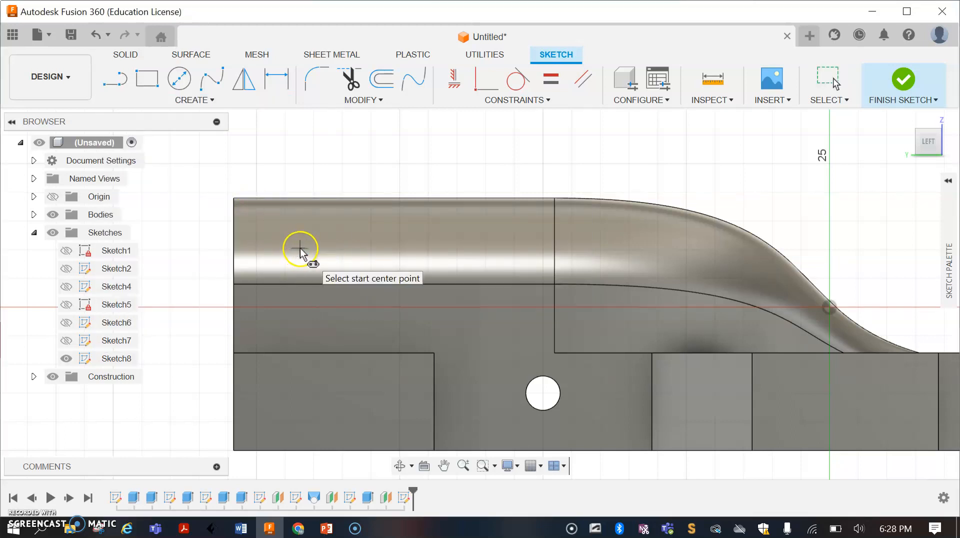
click(287, 251)
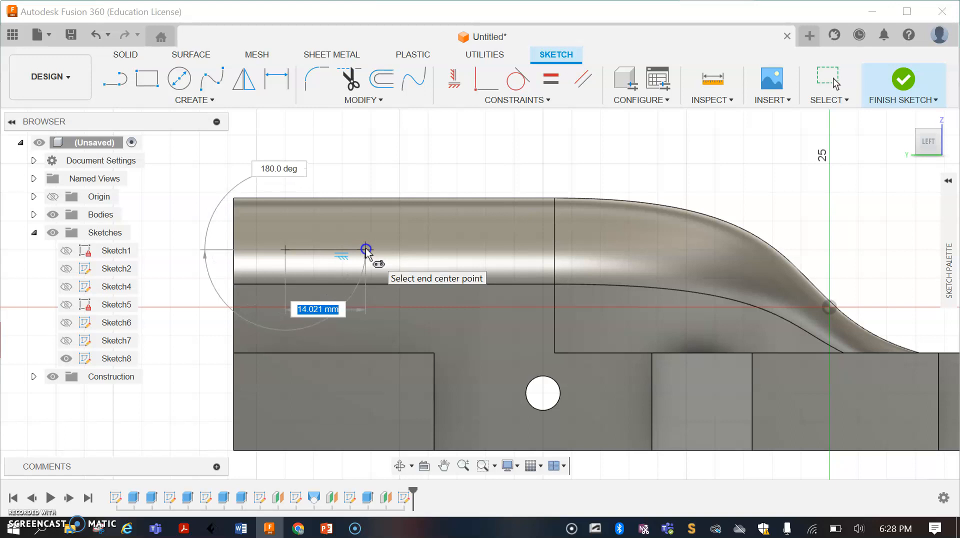
text(14)
key(Tab)
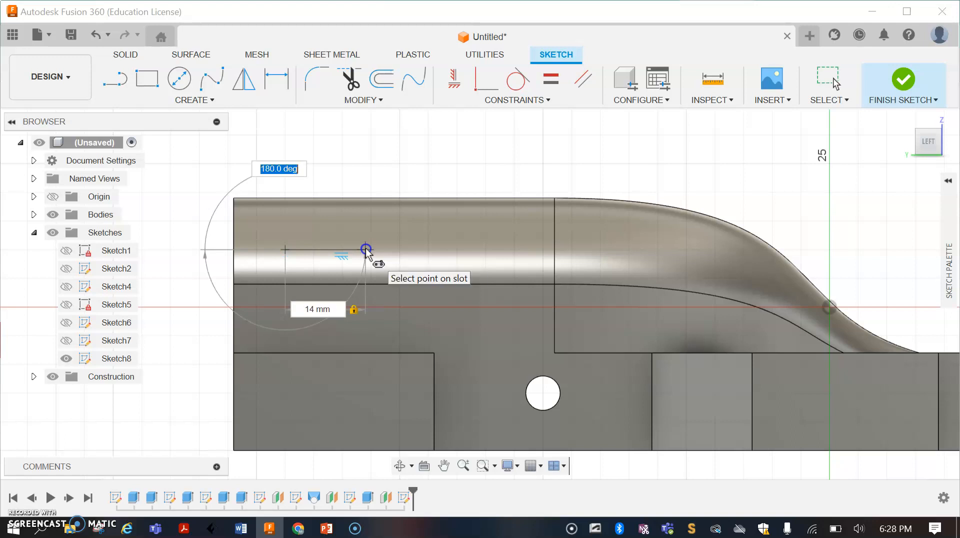
click(366, 250)
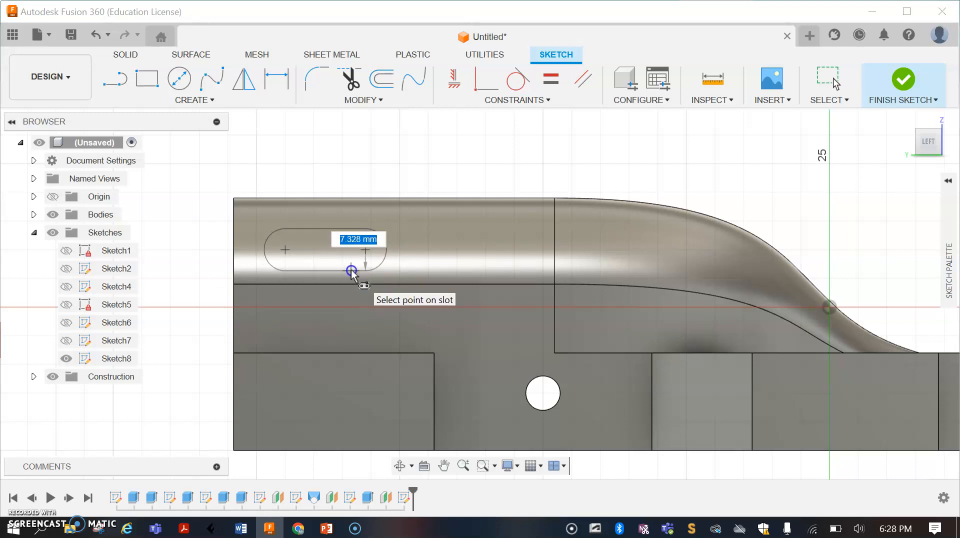
text(5)
key(Return)
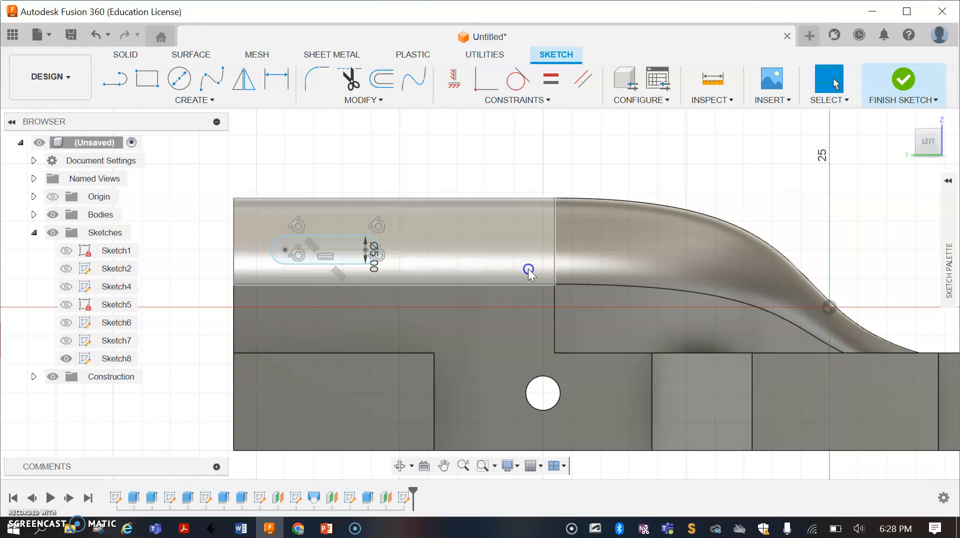
Dimension the slot's rear centre point 8 mm horizontally from the body's rear end edge
scroll(322, 255, up, 2)
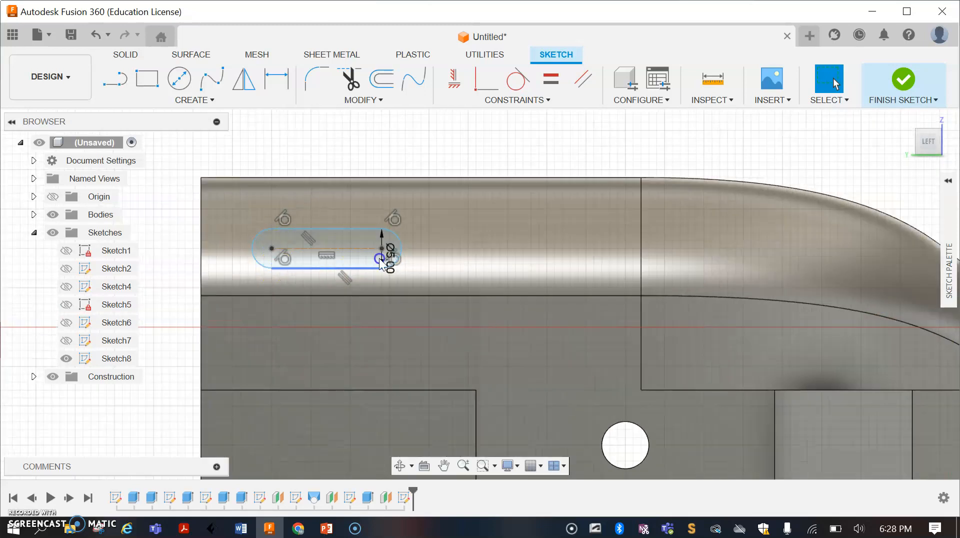
click(357, 208)
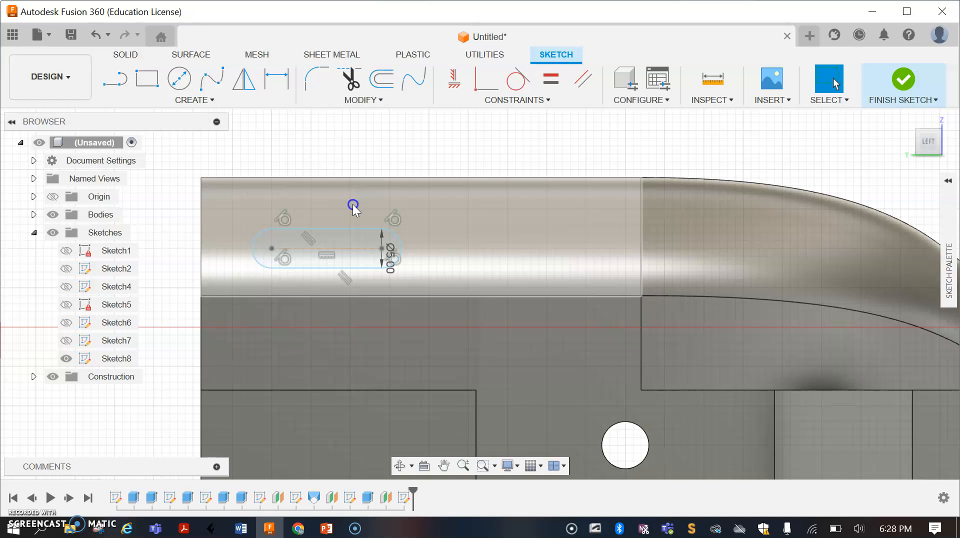
click(283, 87)
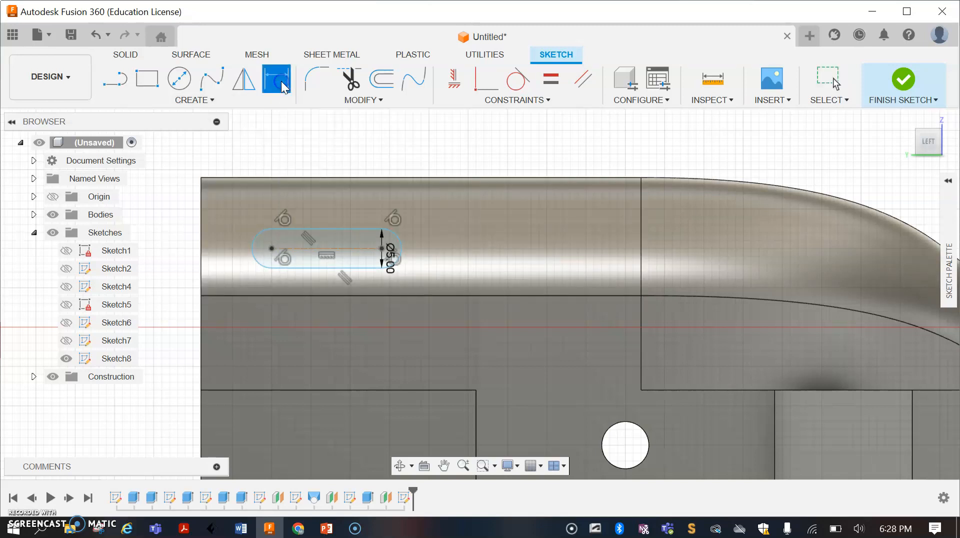
click(202, 245)
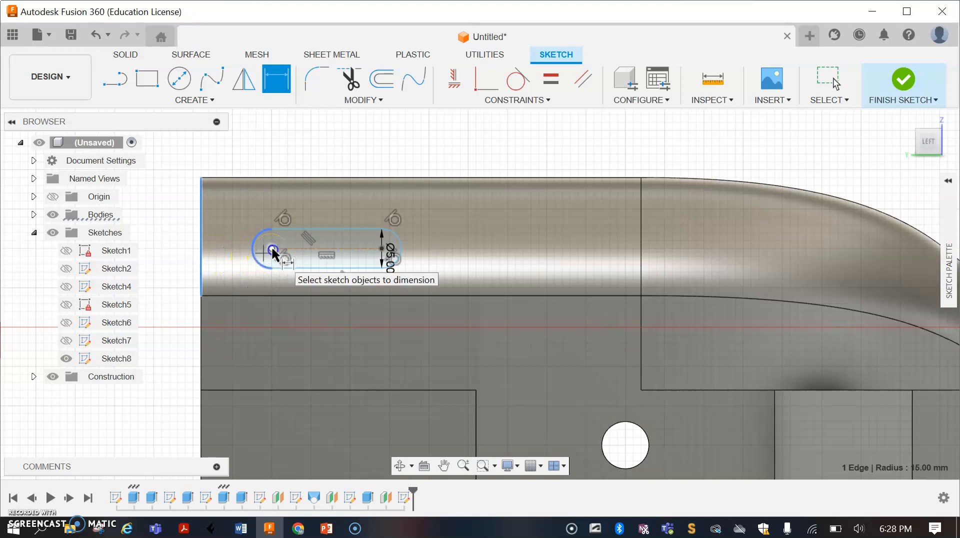
click(272, 248)
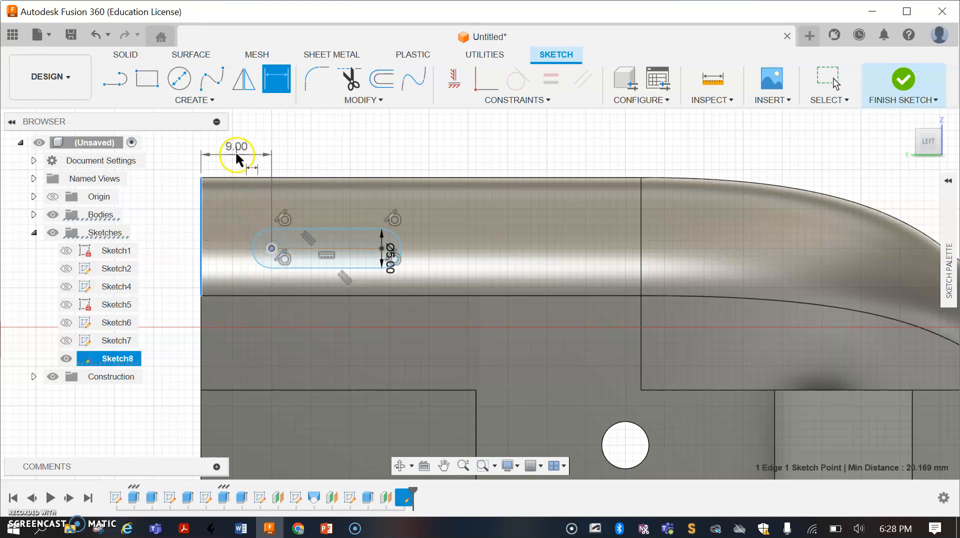
click(239, 155)
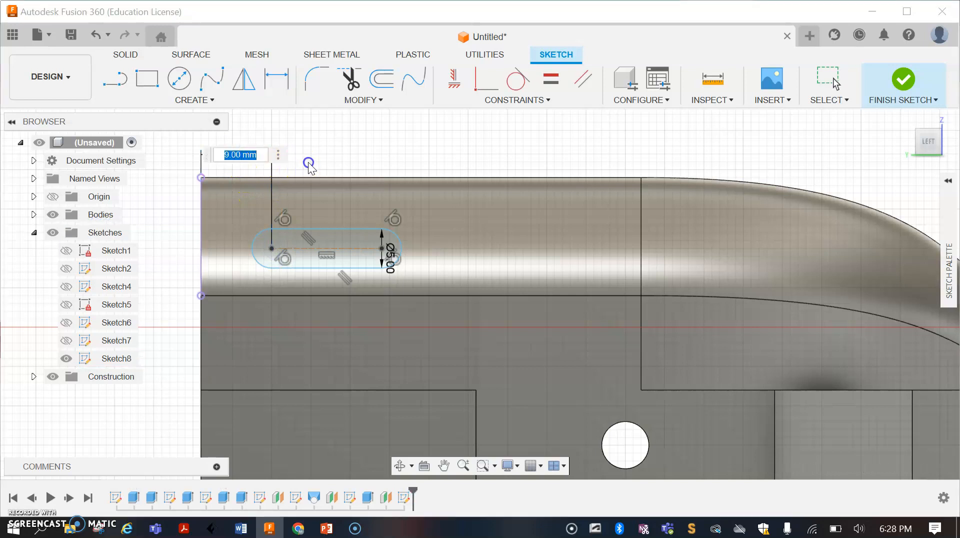
text(8)
key(Return)
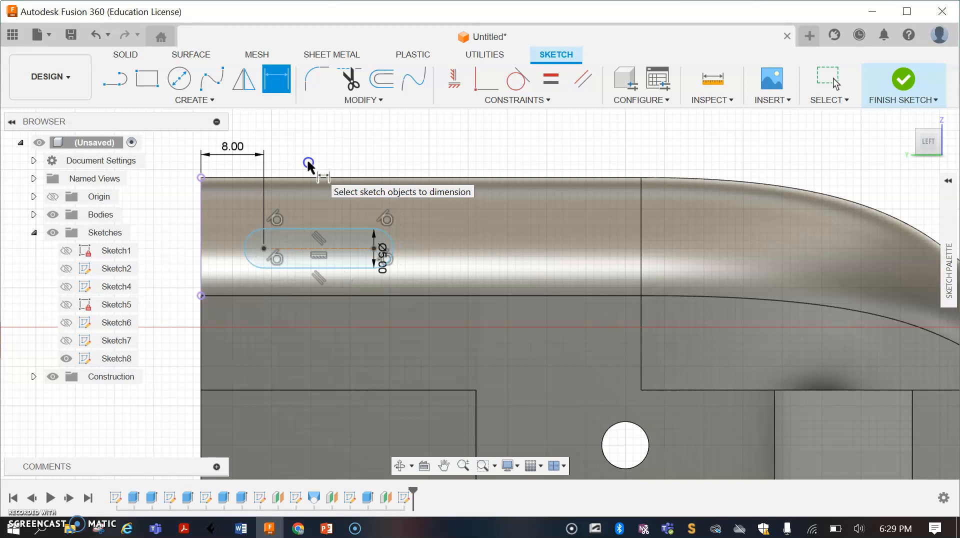
Dimension the slot's rear centre point 8 mm below the body's top edge and finish the sketch
click(263, 250)
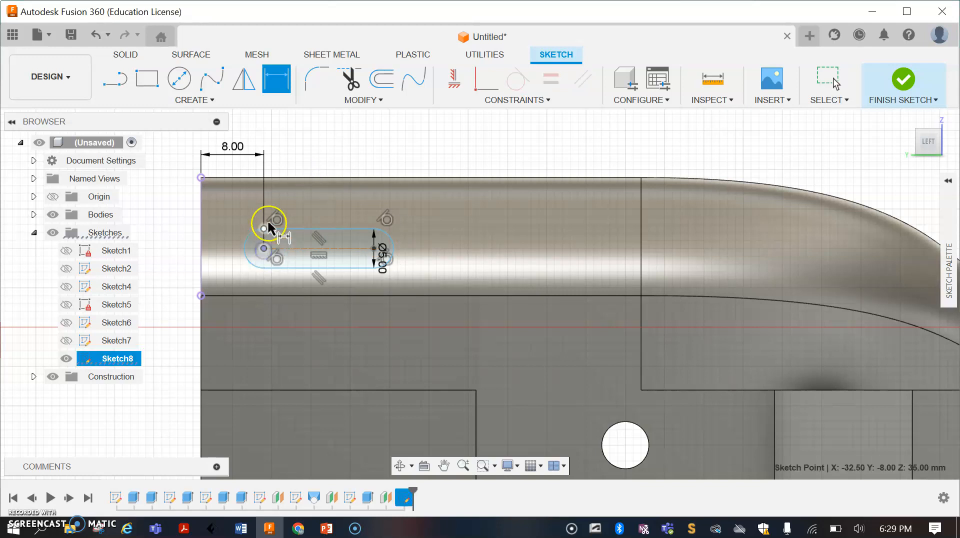
click(274, 178)
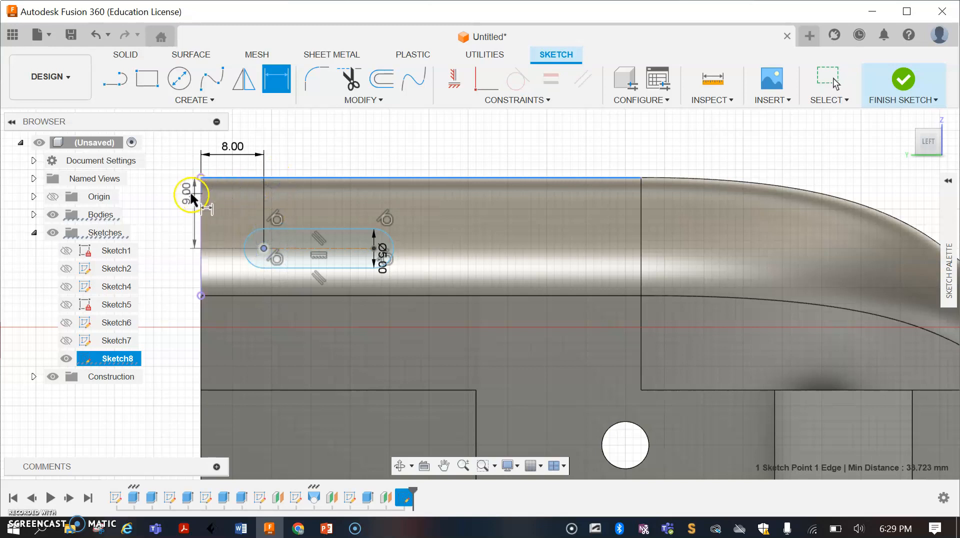
click(167, 209)
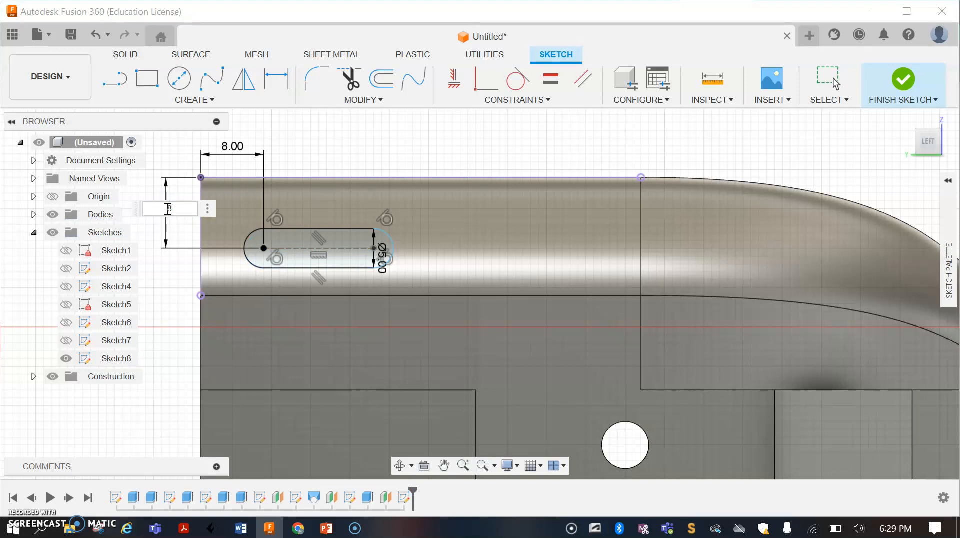
key(Return)
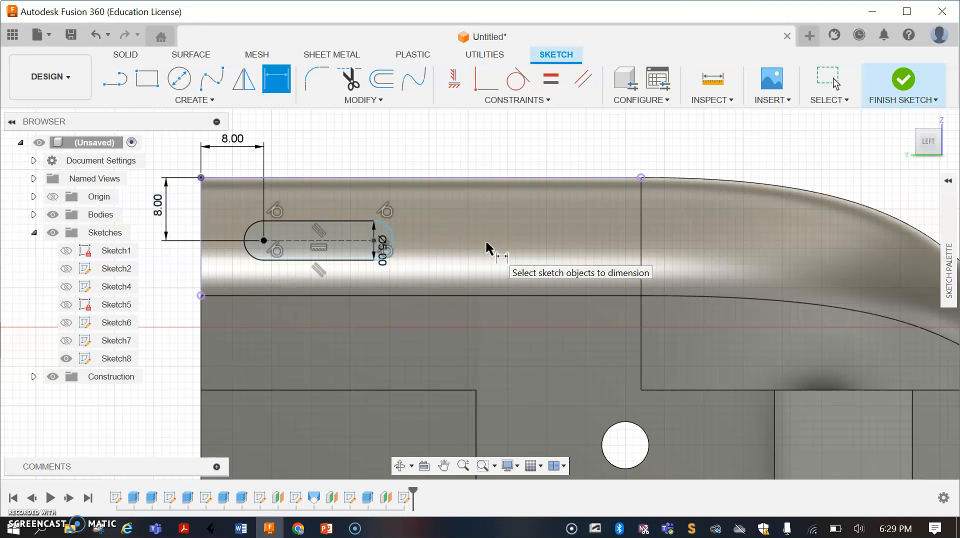
click(905, 80)
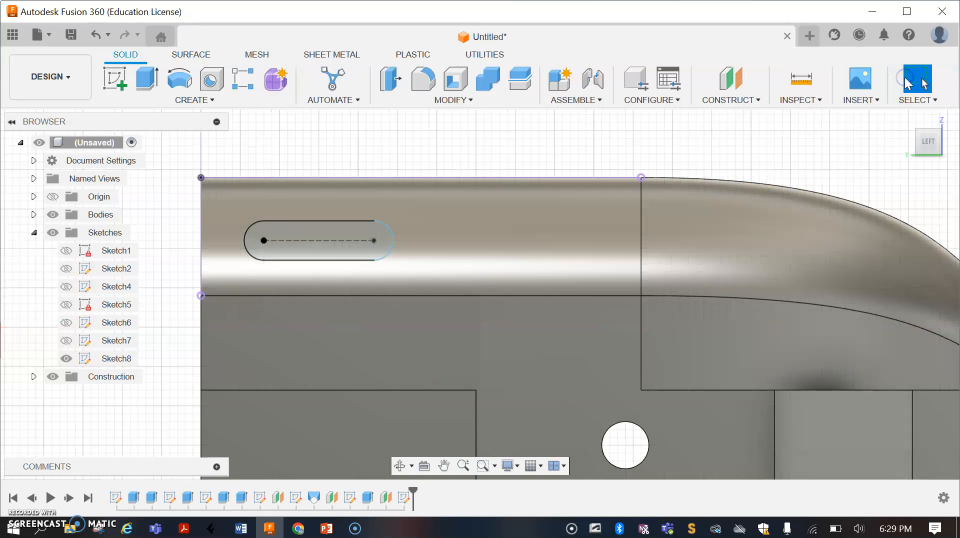
Extrude the slot profile 22 mm from its offset plane into the side of the domed section
click(918, 135)
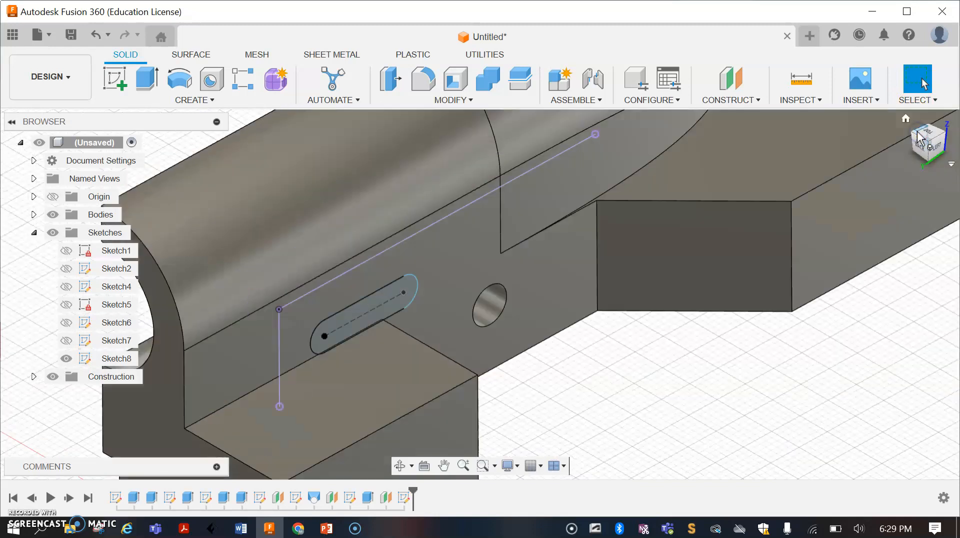
scroll(704, 199, down, 3)
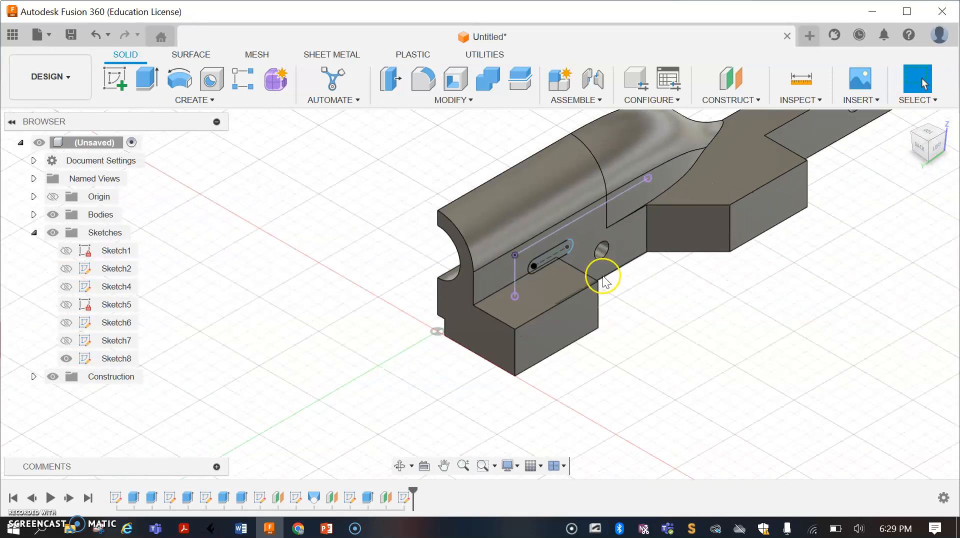
scroll(540, 240, up, 1)
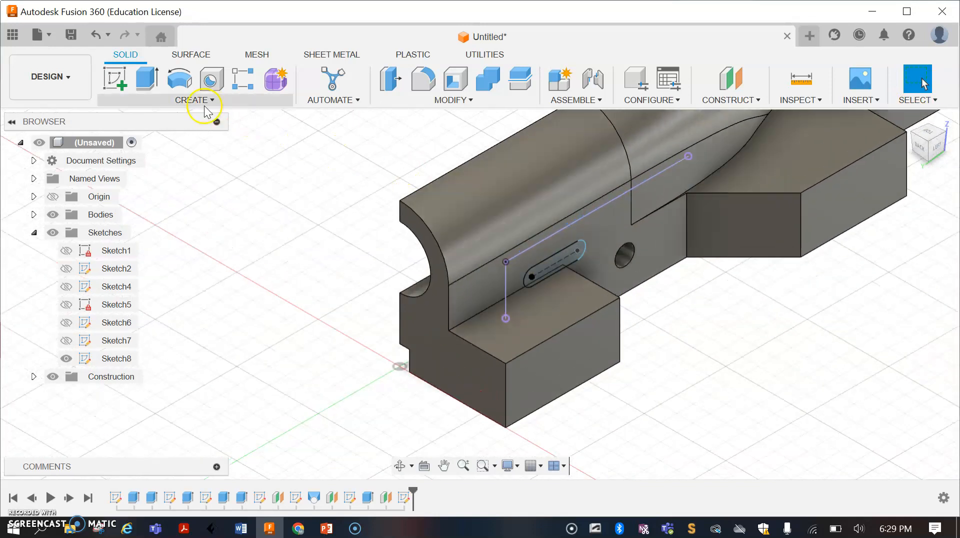
click(148, 80)
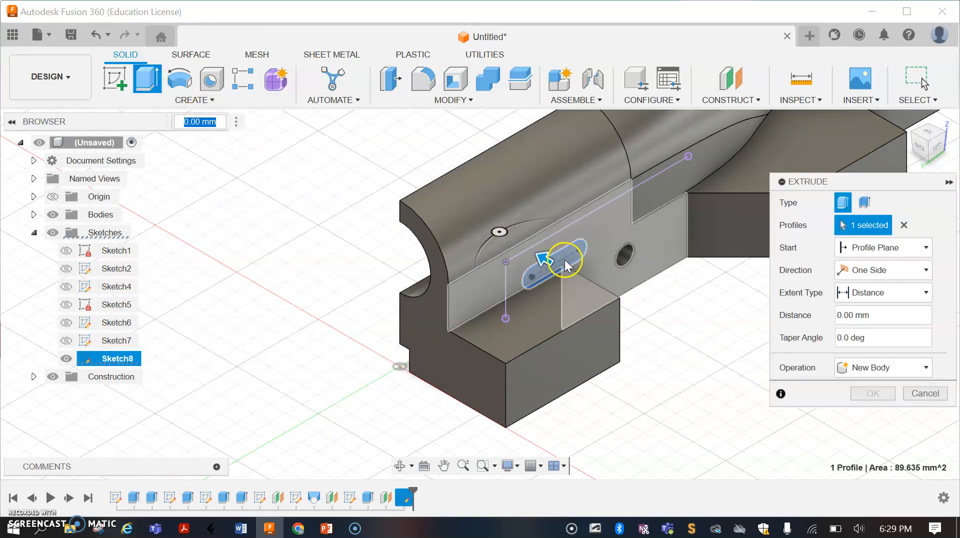
drag(543, 256, 473, 228)
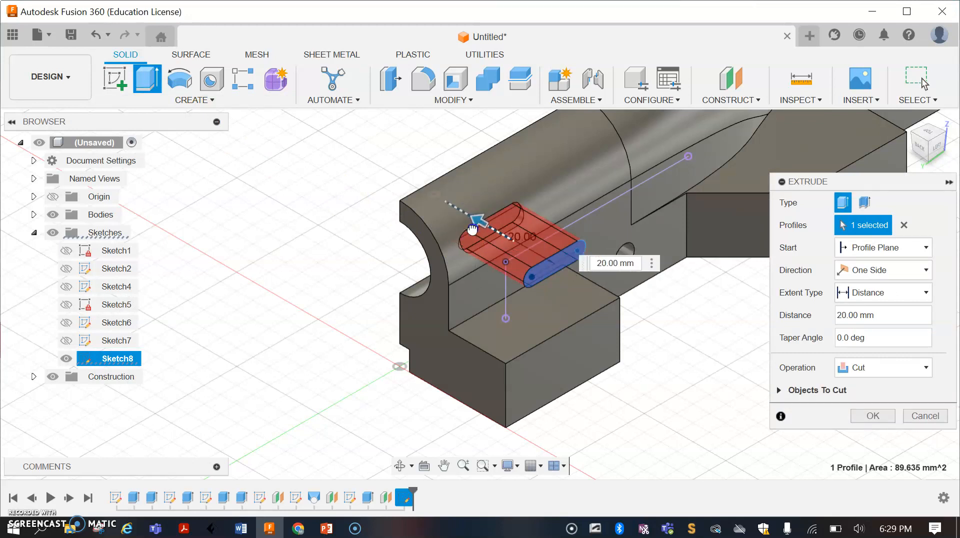
drag(474, 230, 483, 234)
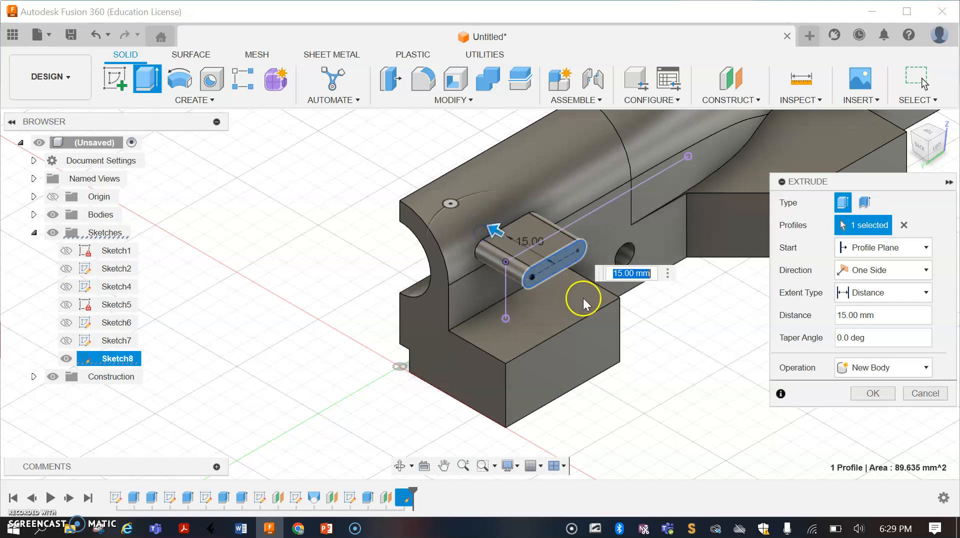
click(923, 155)
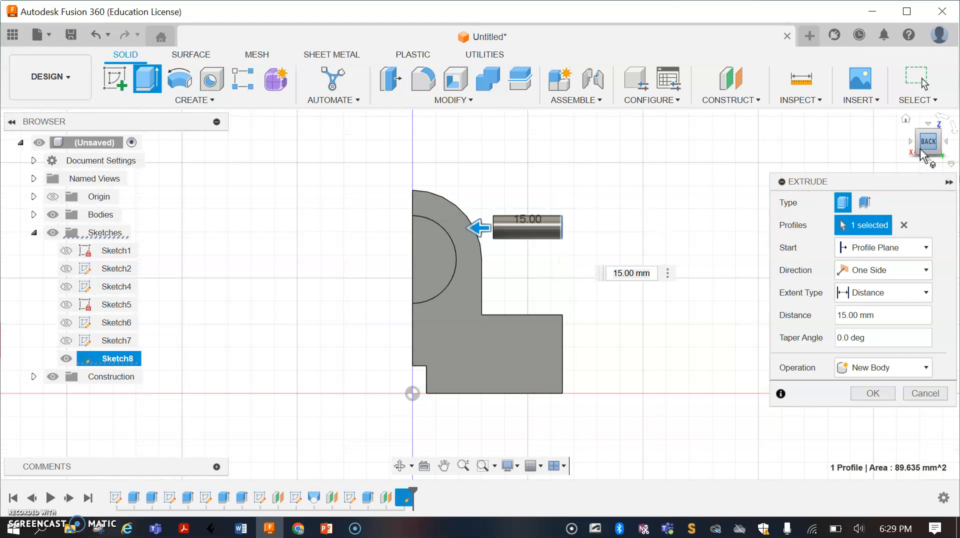
scroll(473, 237, up, 5)
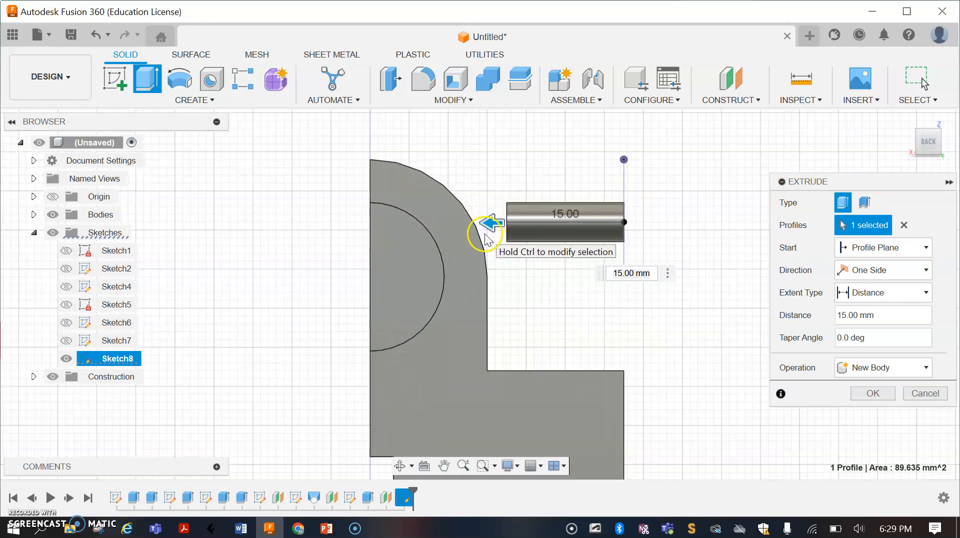
drag(495, 220, 436, 220)
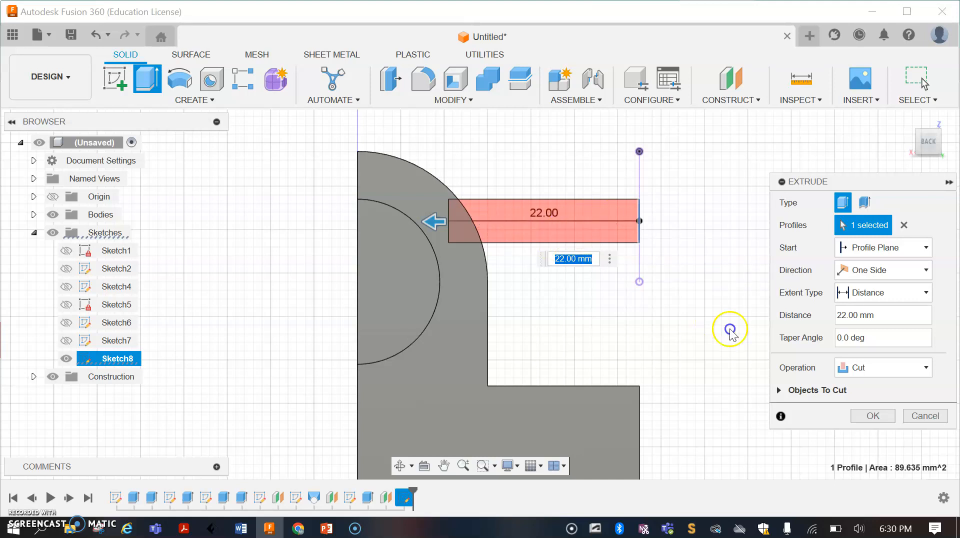
Set the slot extrusion to join the body with a distance of 22 mm and complete it
click(890, 369)
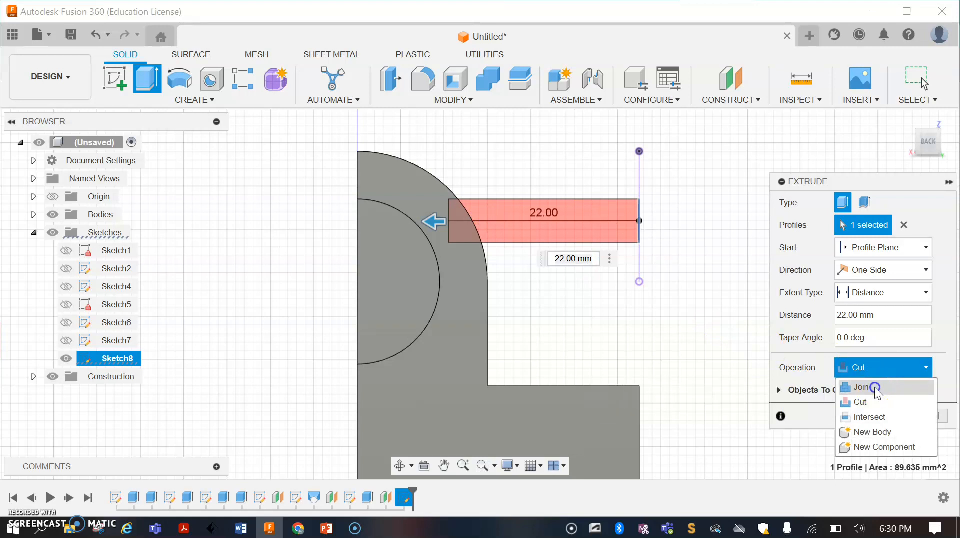
click(877, 388)
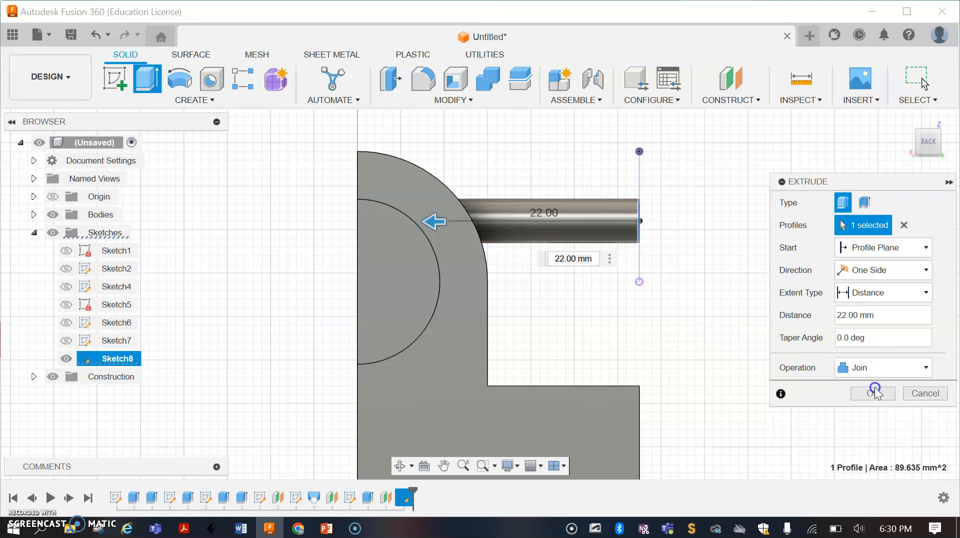
click(580, 259)
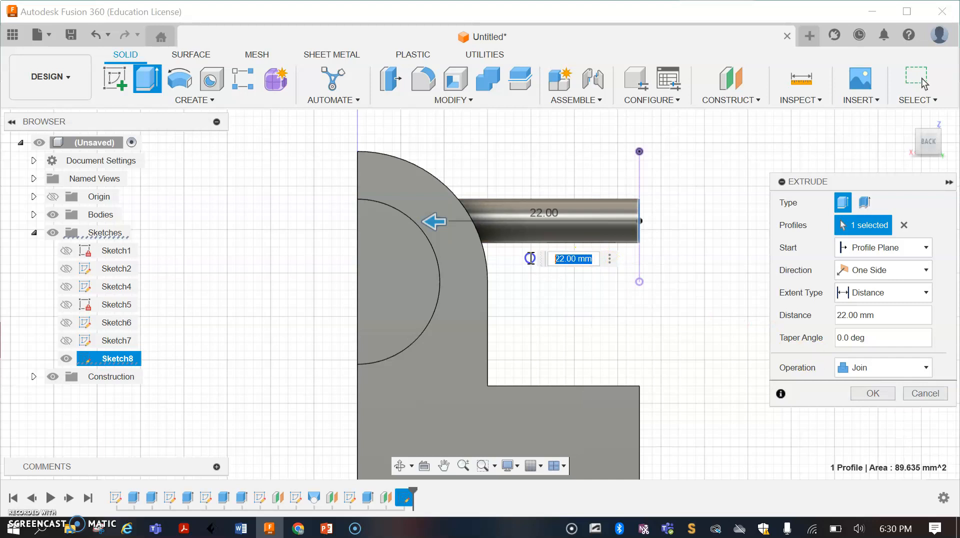
text(22)
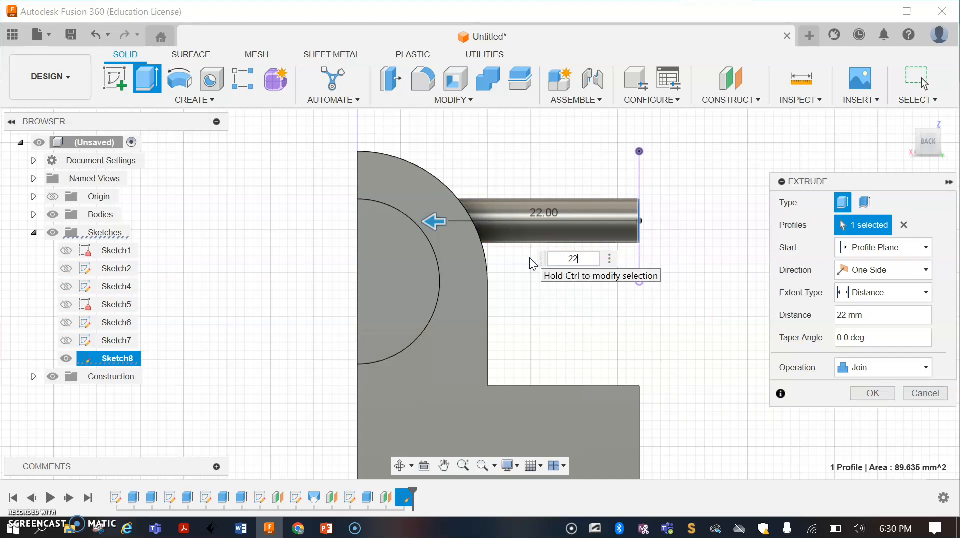
key(Return)
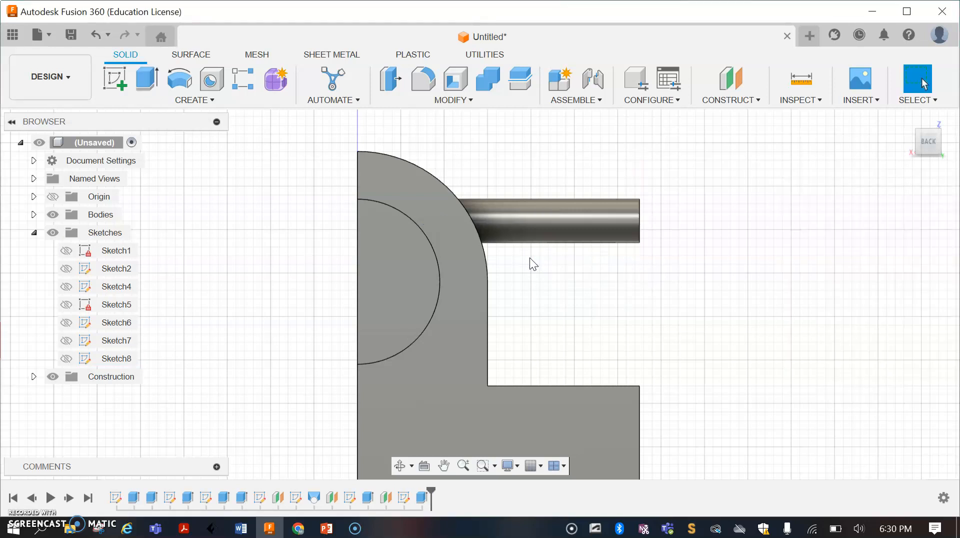
Create another construction plane offset -32.5 mm from the half body's flat lengthwise centre face
click(940, 134)
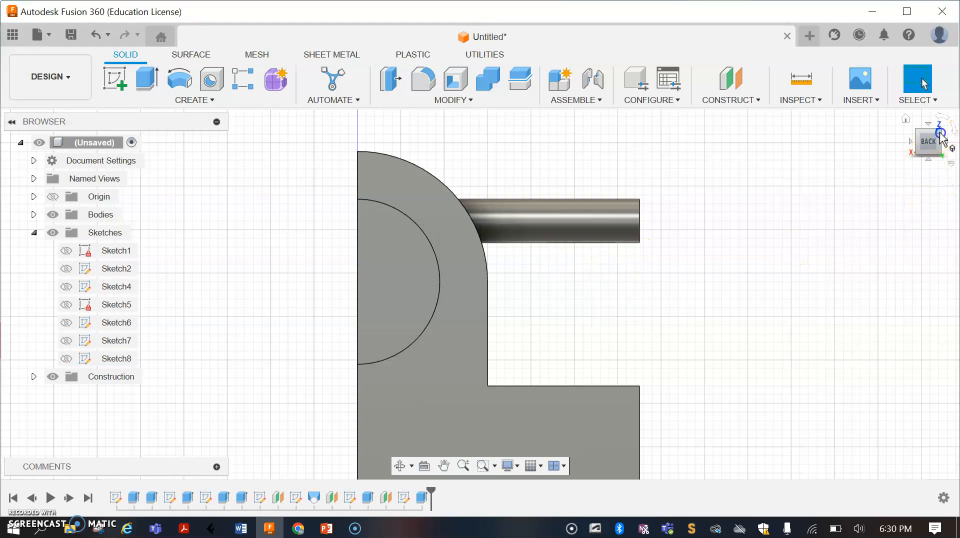
click(940, 134)
drag(930, 145, 767, 138)
scroll(485, 204, down, 1)
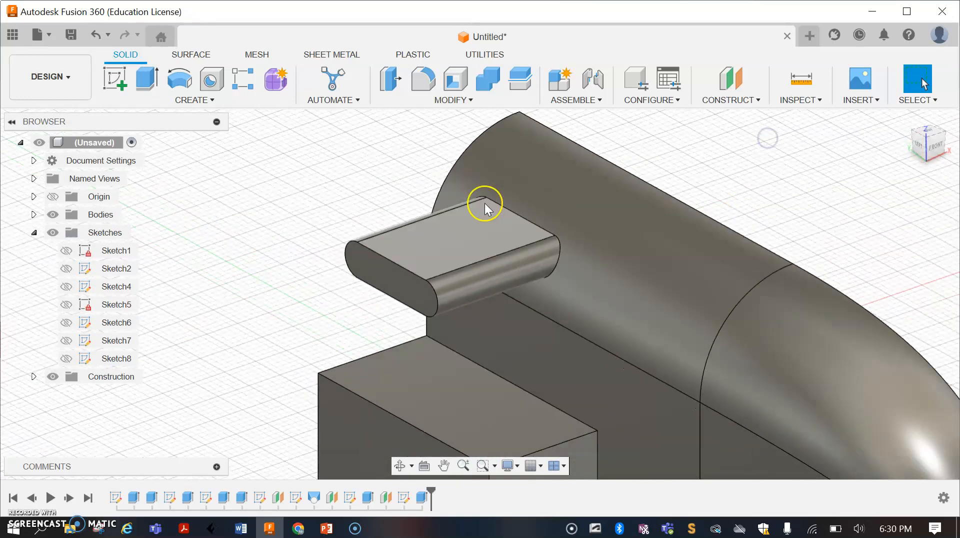
scroll(485, 205, down, 4)
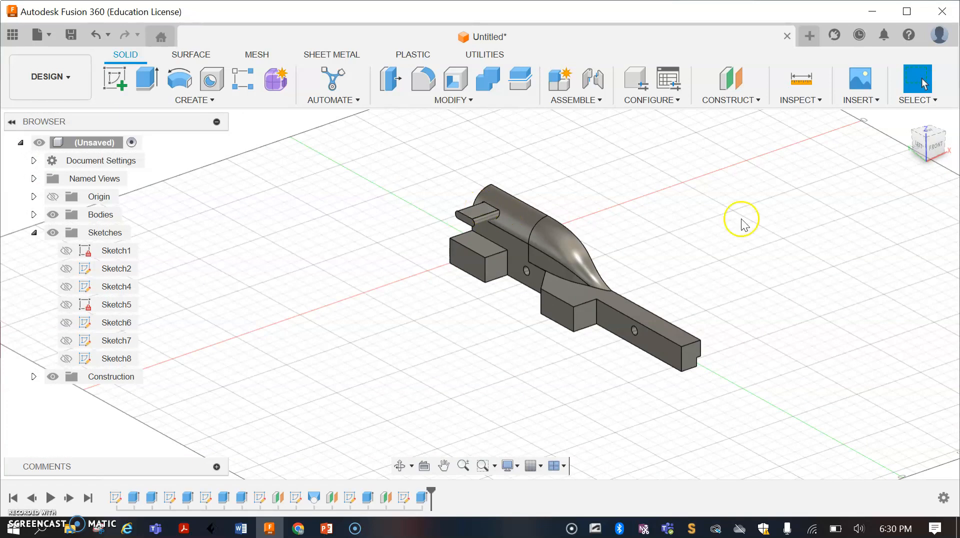
click(928, 143)
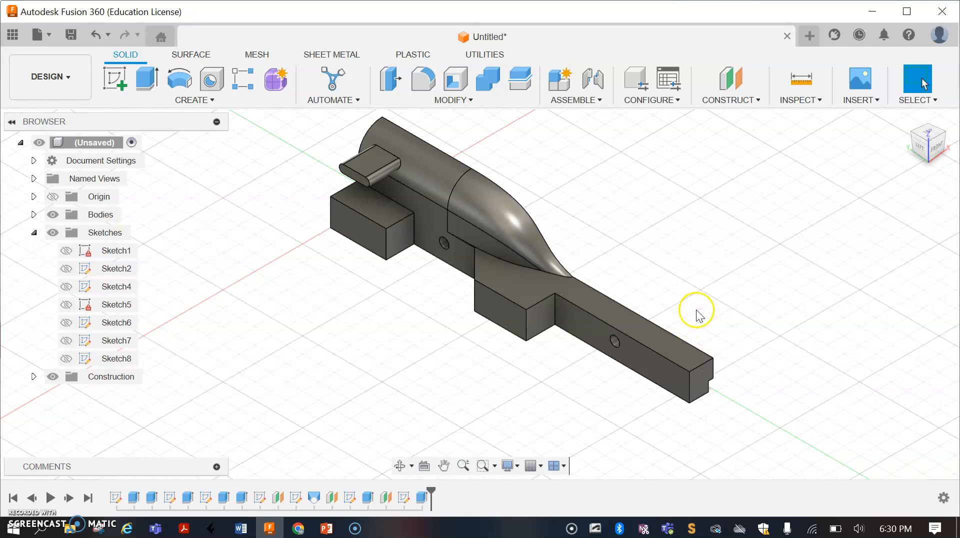
click(734, 83)
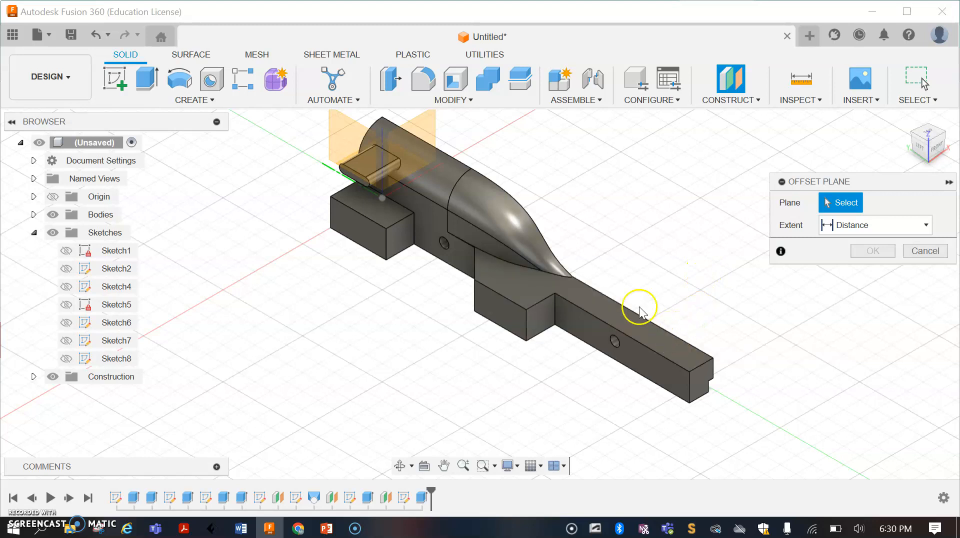
click(540, 234)
drag(553, 243, 552, 242)
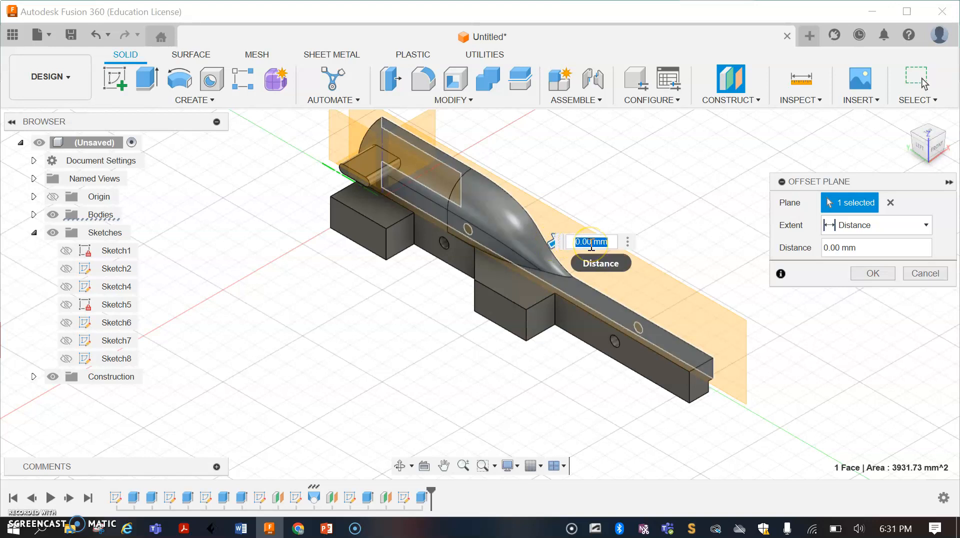
text(-32.5)
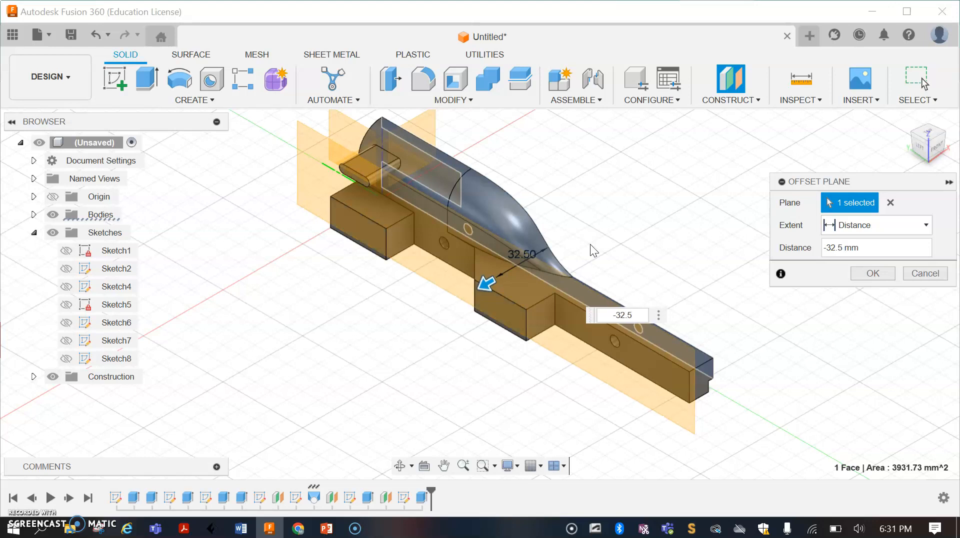
key(Return)
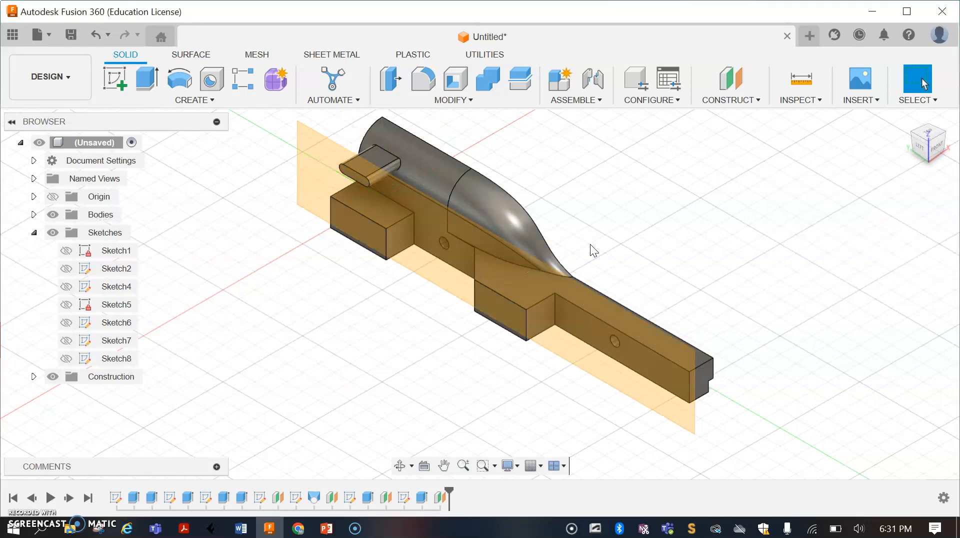
On the new offset plane, sketch a 10 mm diameter circle over the narrow front bar, ahead of its axle hole
click(120, 81)
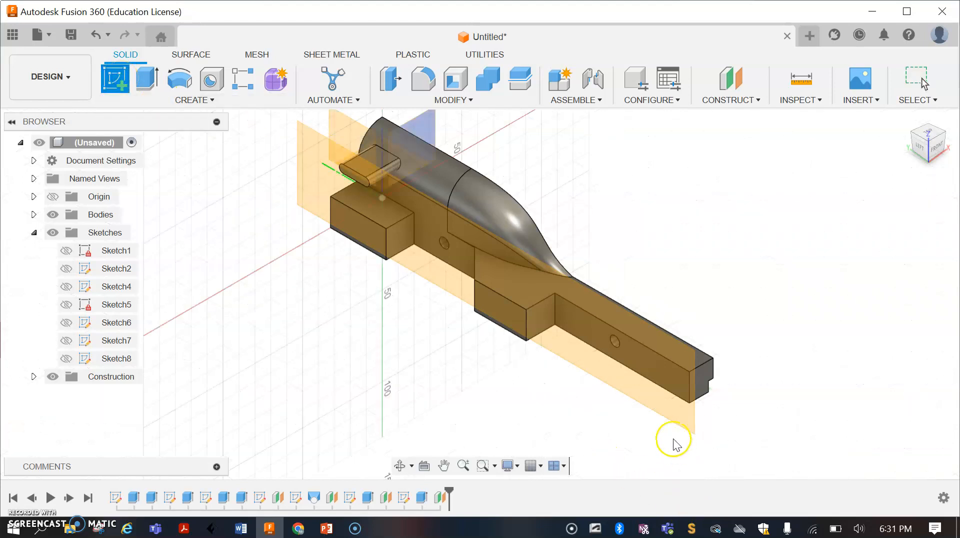
click(668, 421)
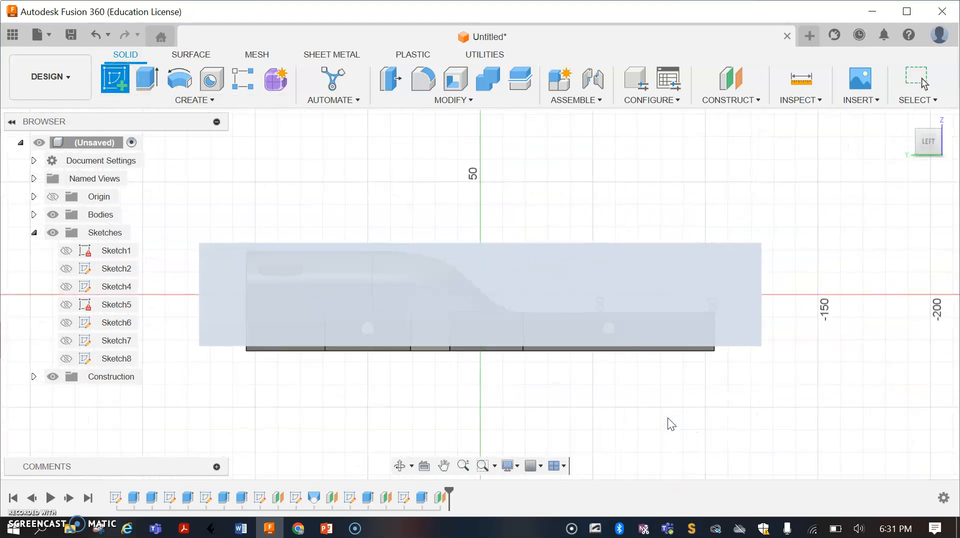
scroll(713, 340, up, 3)
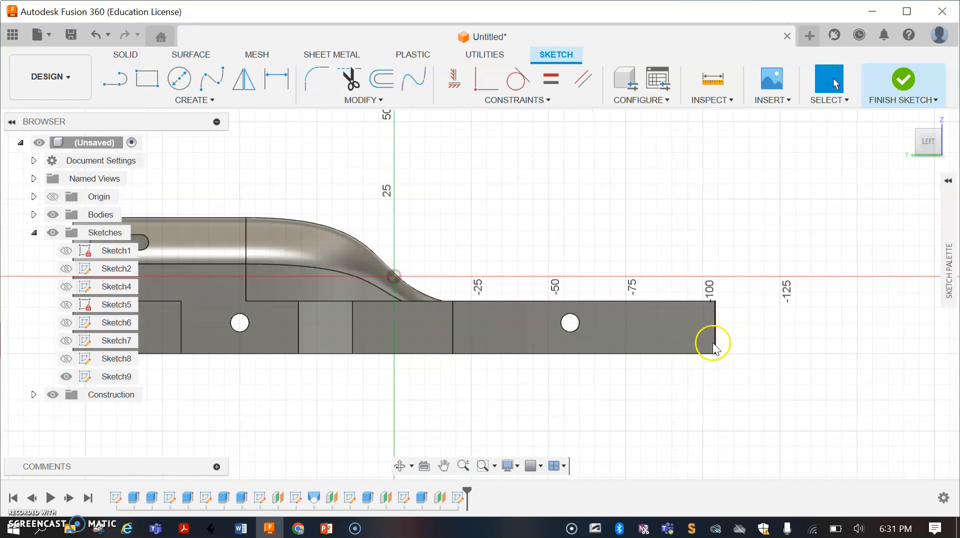
scroll(712, 342, up, 4)
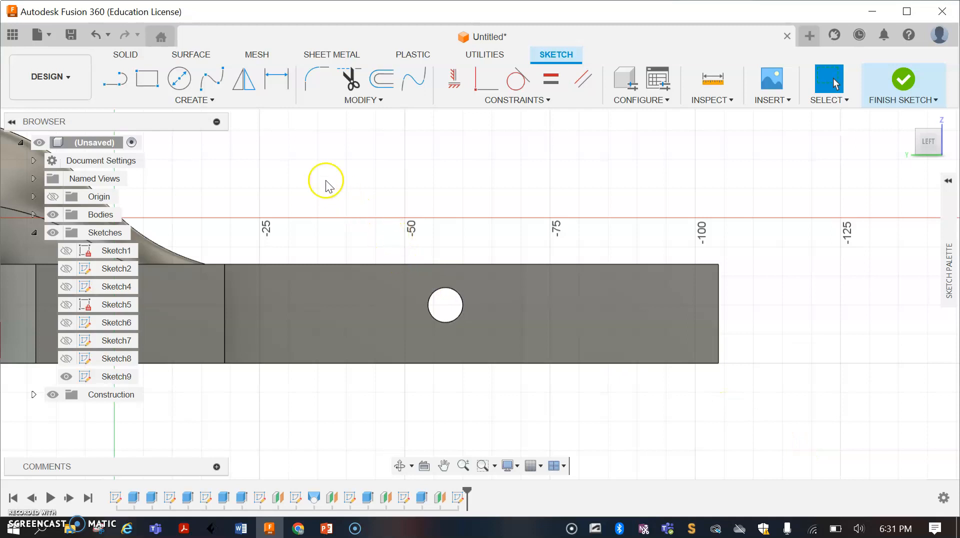
click(179, 80)
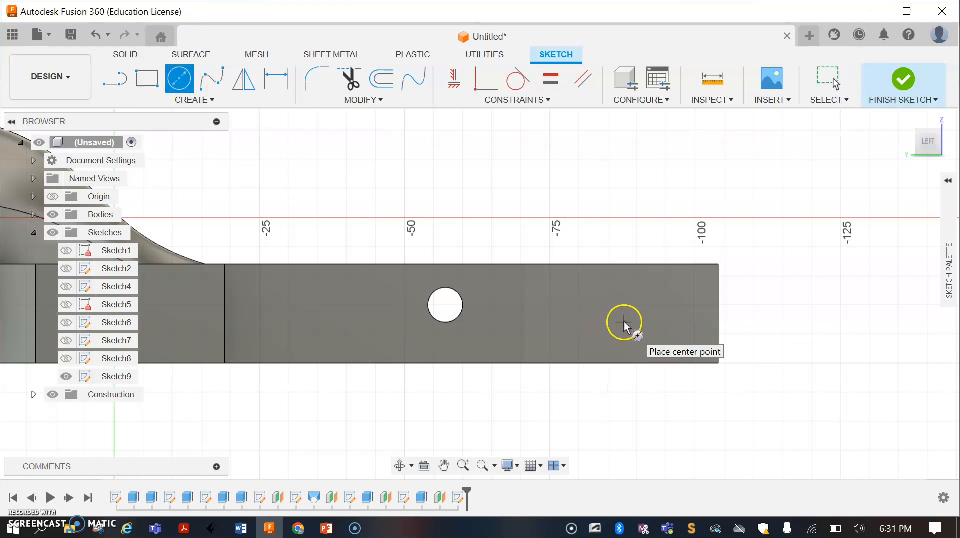
click(587, 320)
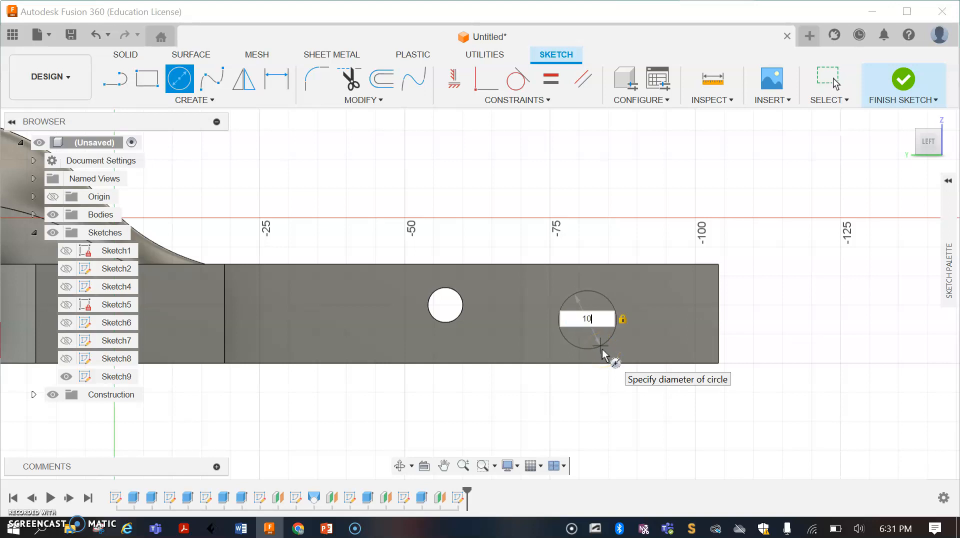
key(Return)
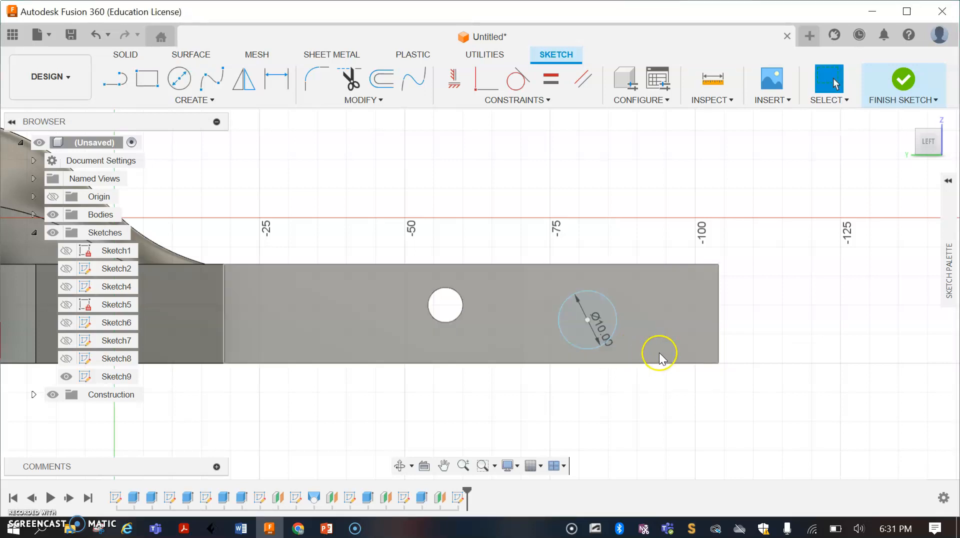
Sketch a 4 mm diameter circle between the 10 mm circle and the bar's front end
click(180, 81)
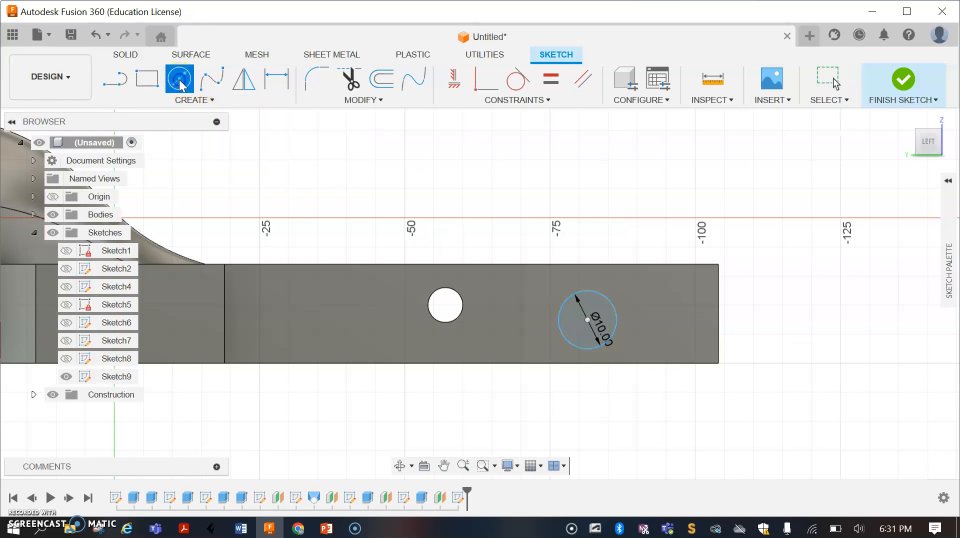
click(671, 324)
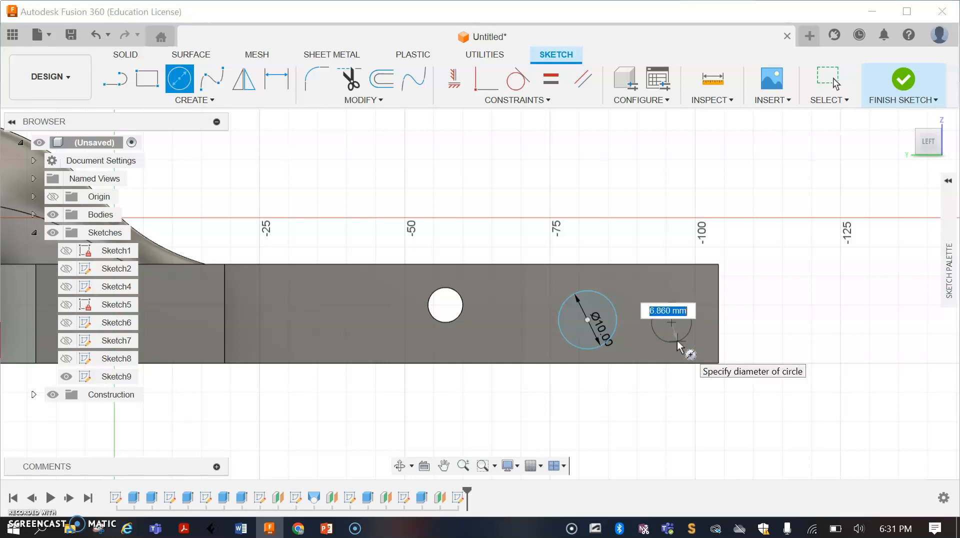
text(4)
key(Return)
key(Escape)
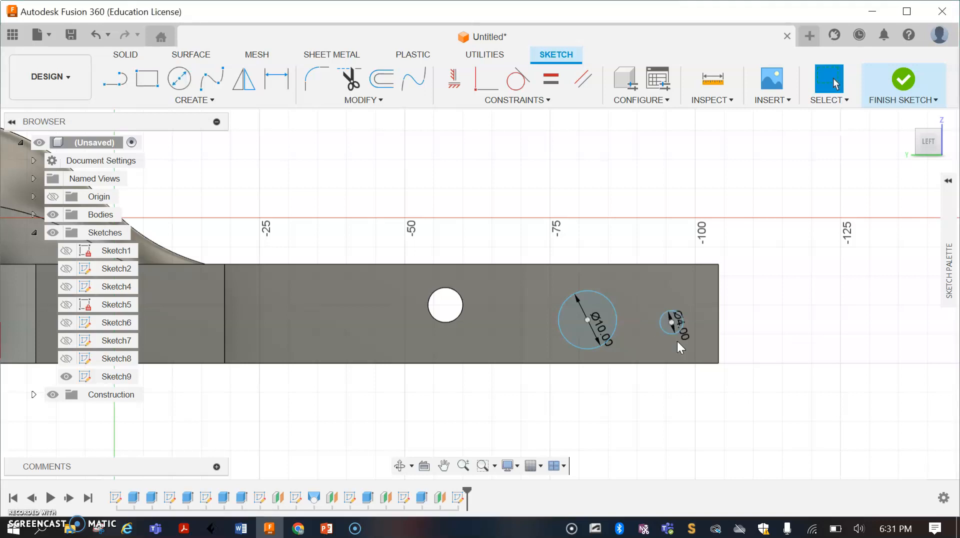
click(800, 347)
Dimension the 10 mm circle's centre 5 mm above the bar's lower edge
click(281, 83)
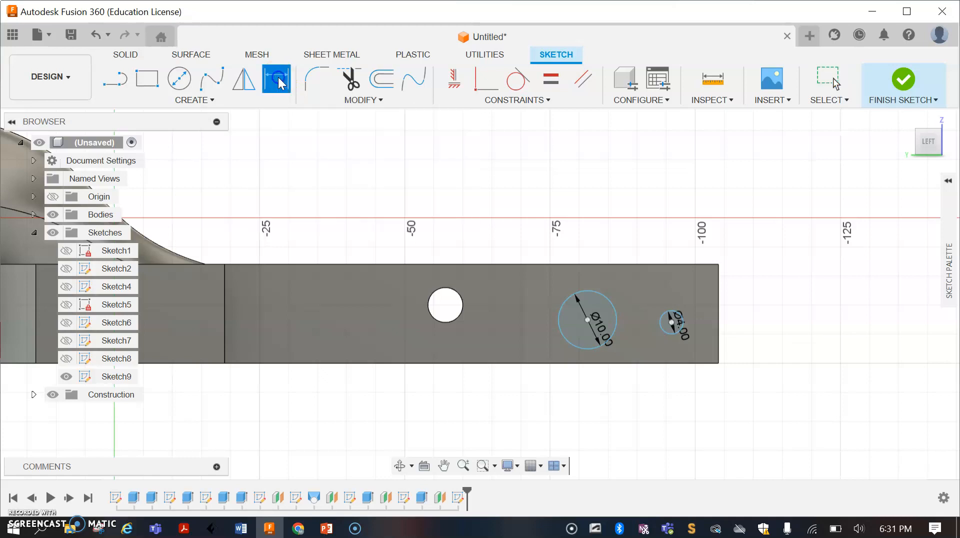
click(587, 320)
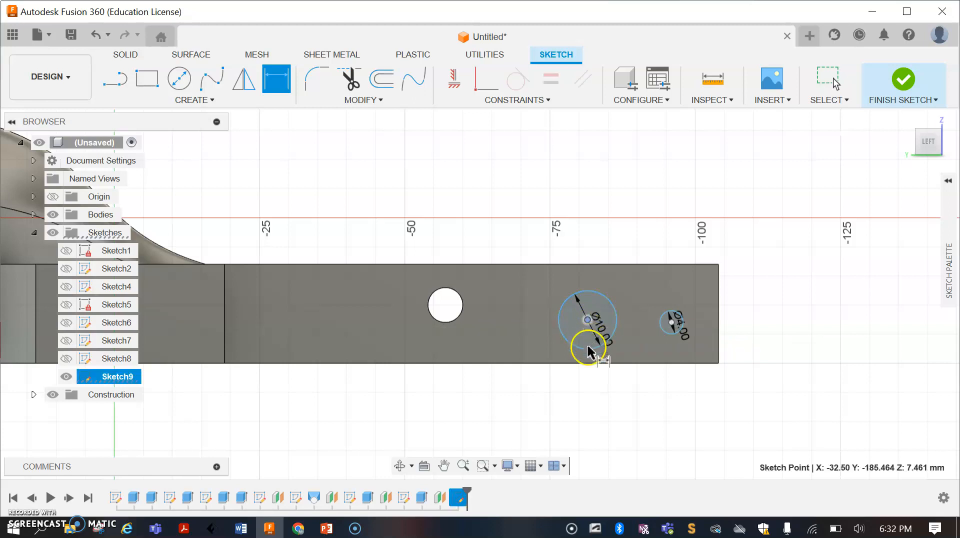
click(585, 363)
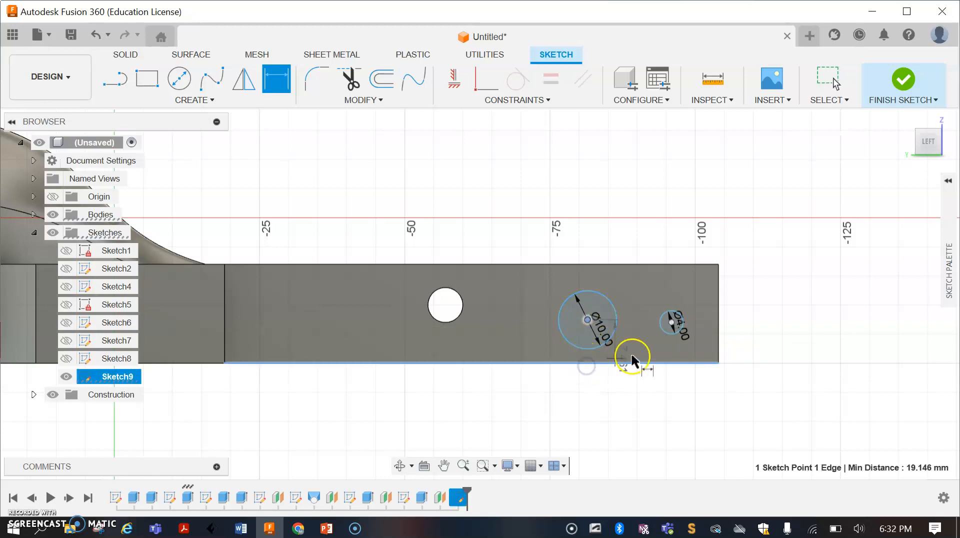
click(499, 336)
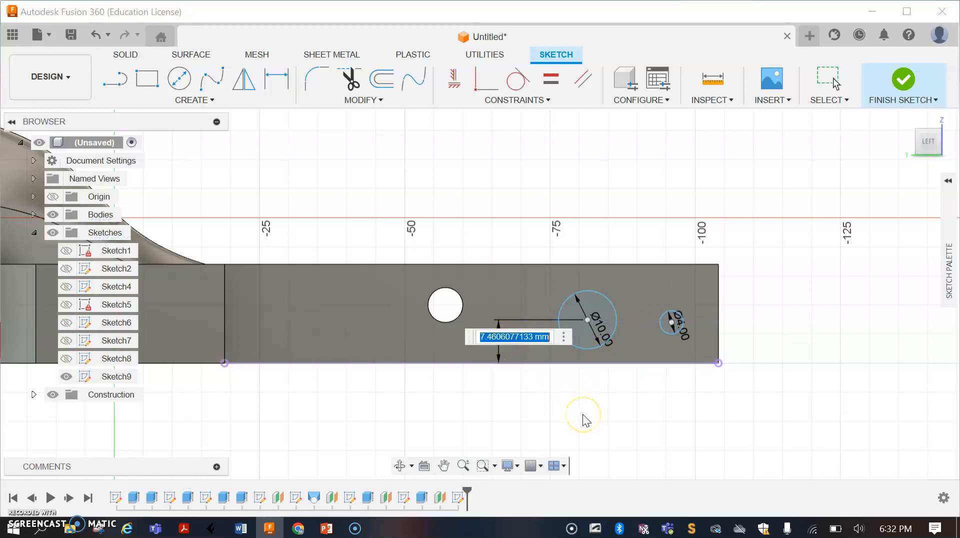
text(5)
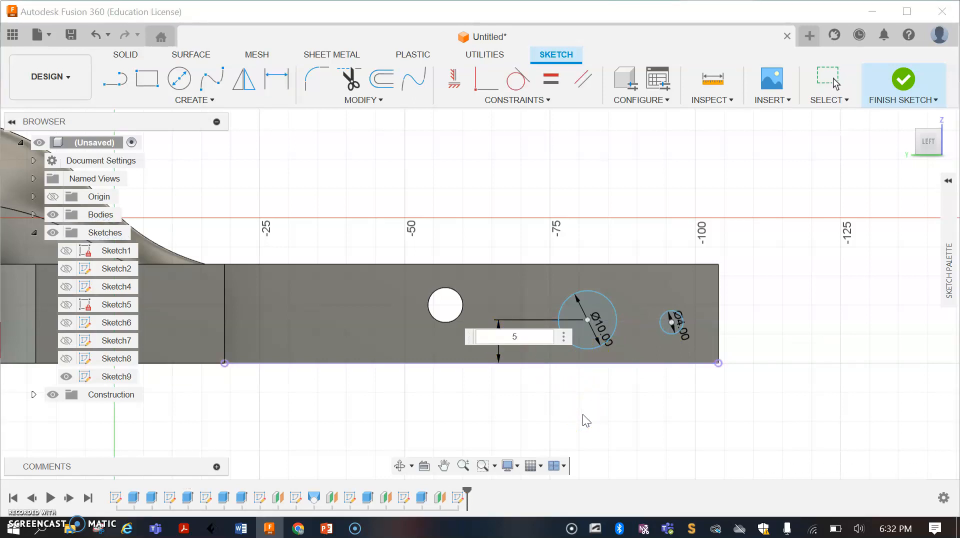
key(Return)
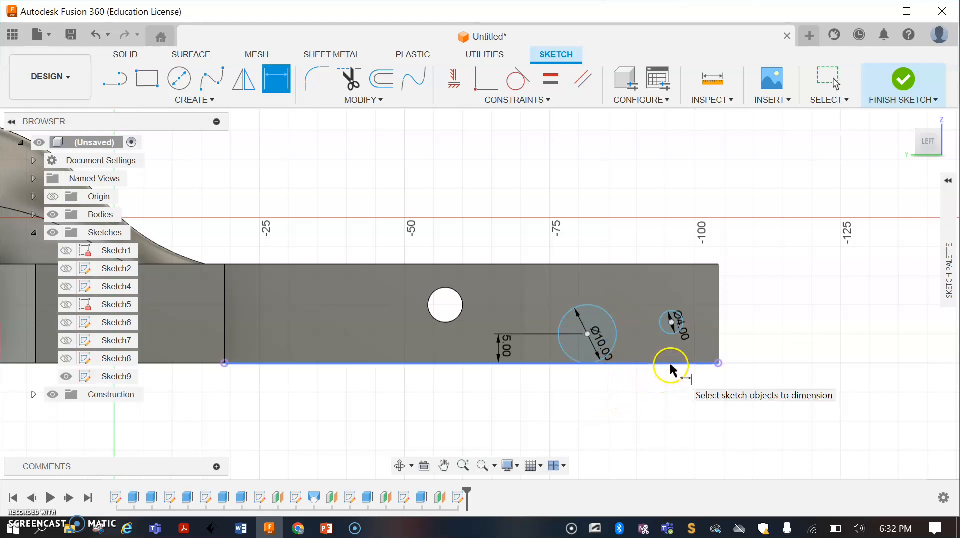
Dimension the 4 mm circle's centre 2 mm above the bar's lower edge
click(672, 325)
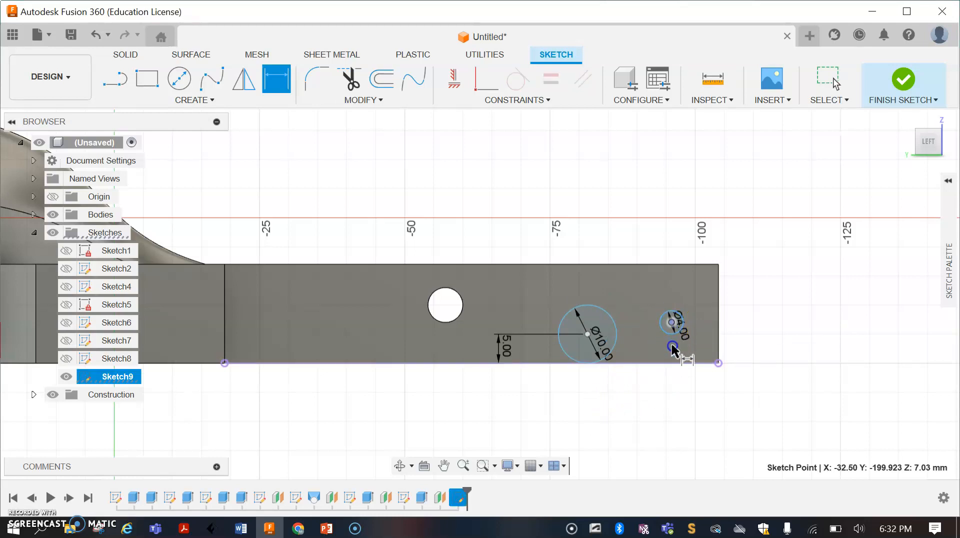
click(672, 363)
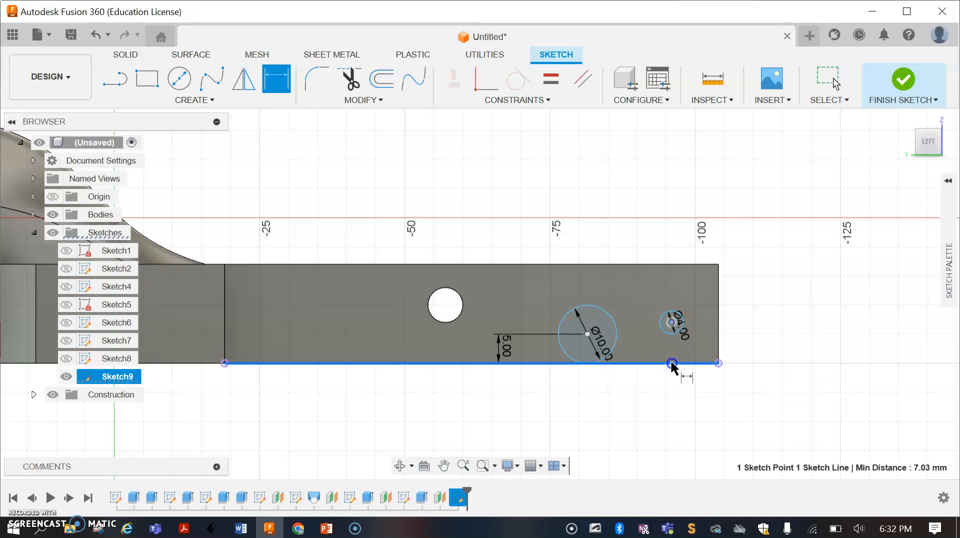
click(784, 346)
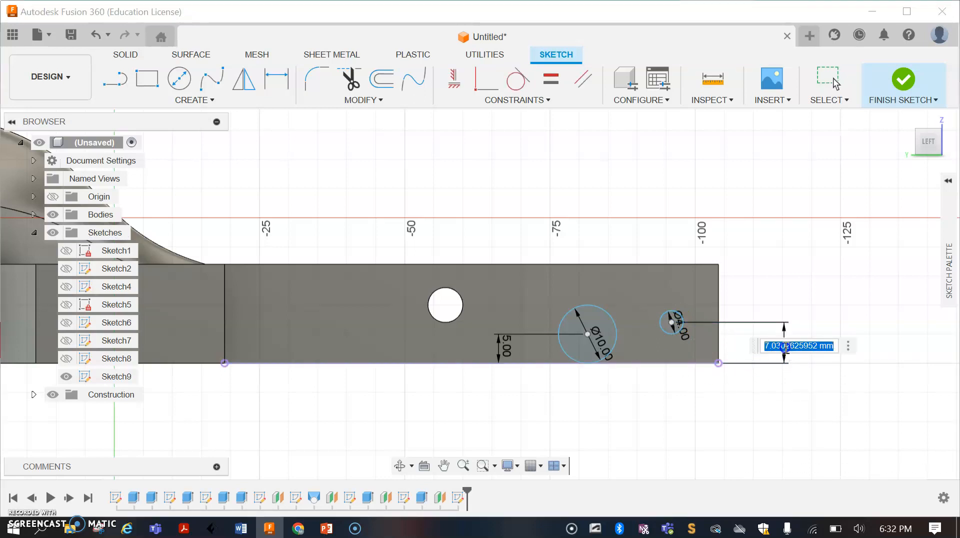
text(2)
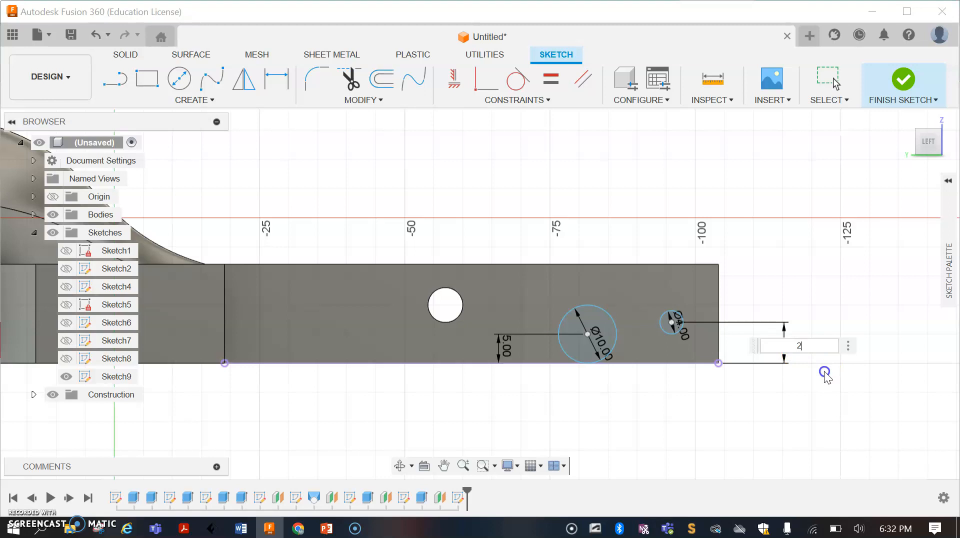
key(Return)
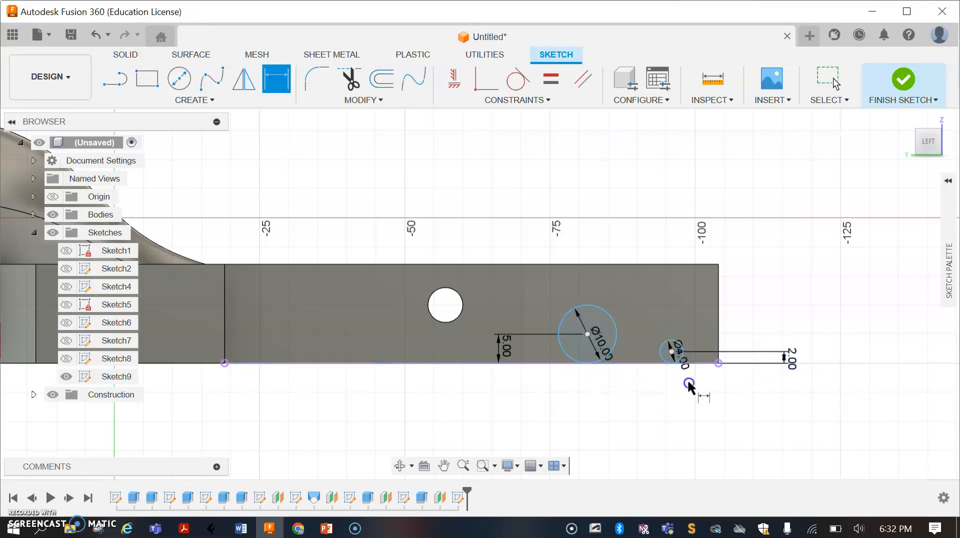
Set the horizontal distance between the centres of the two circles to 12 mm
click(589, 336)
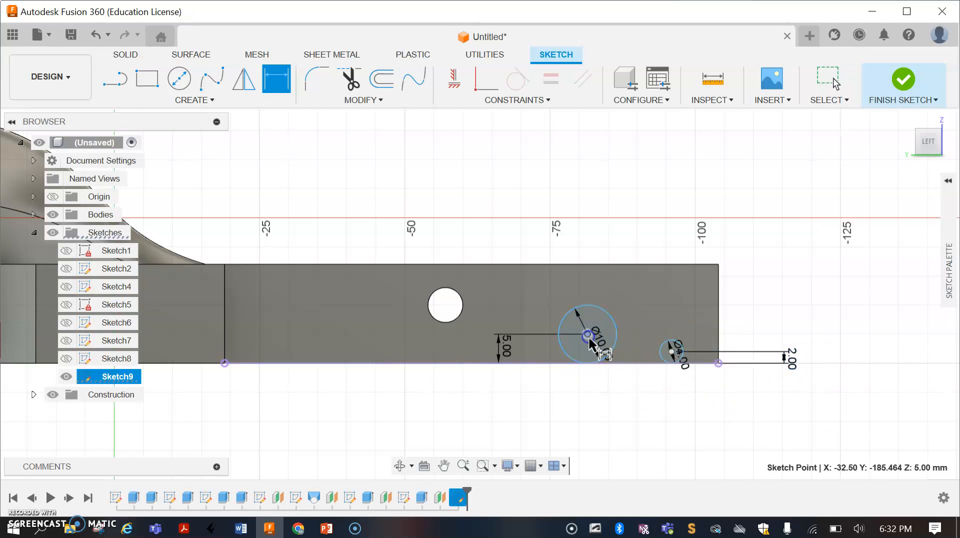
click(670, 353)
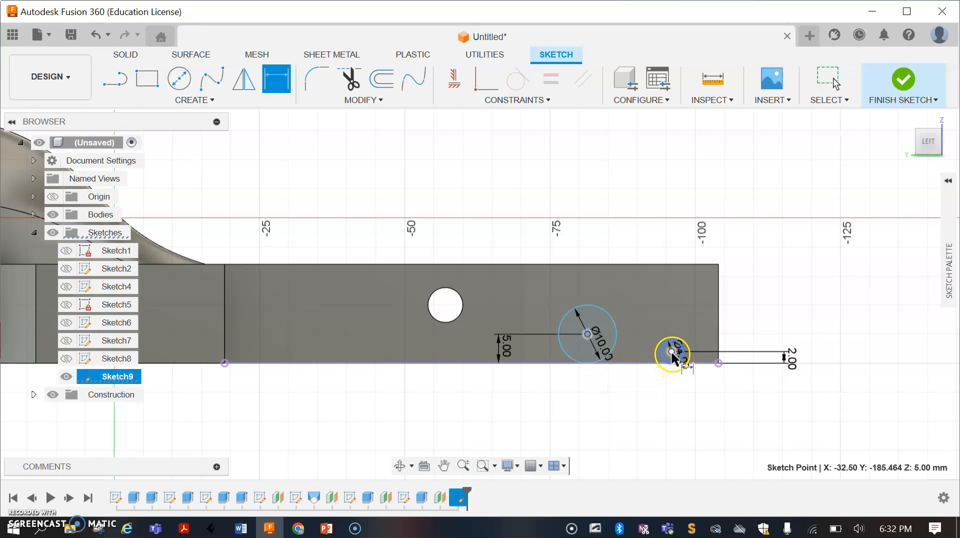
click(631, 416)
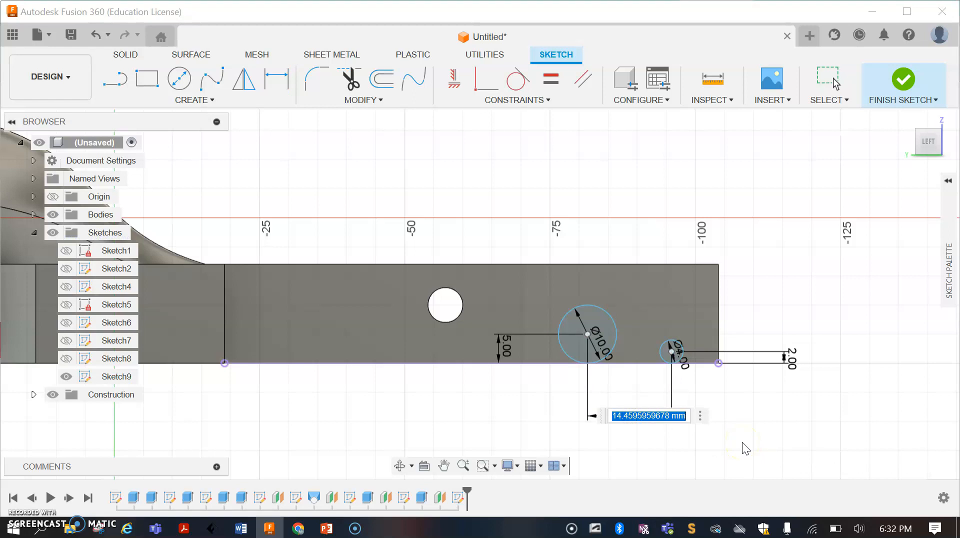
text(12)
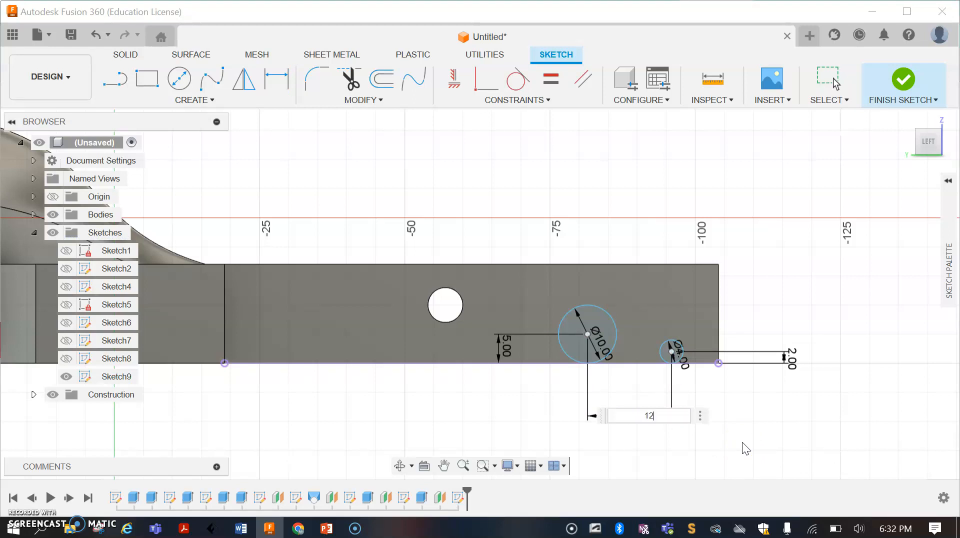
key(Return)
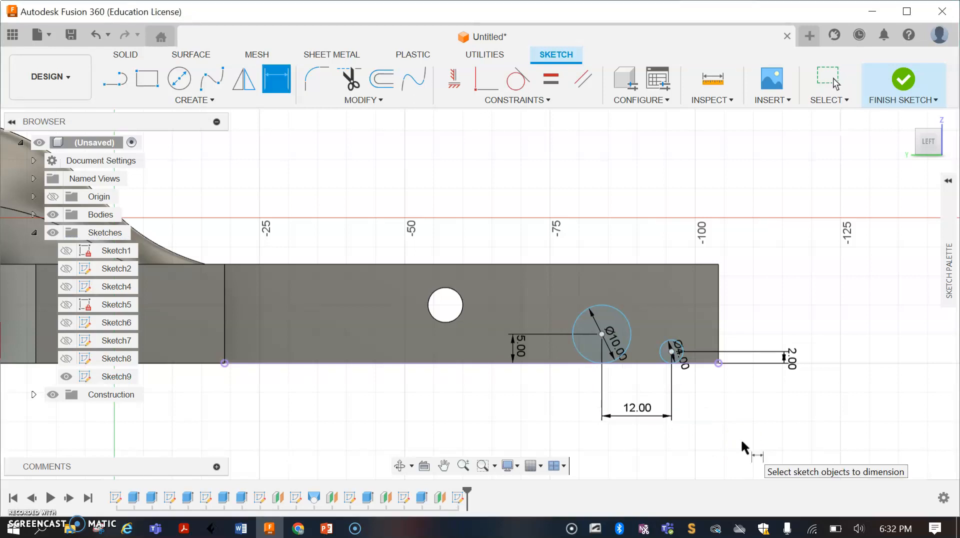
Dimension the 4 mm circle's centre 4 mm from the bar's front end edge
scroll(671, 352, up, 2)
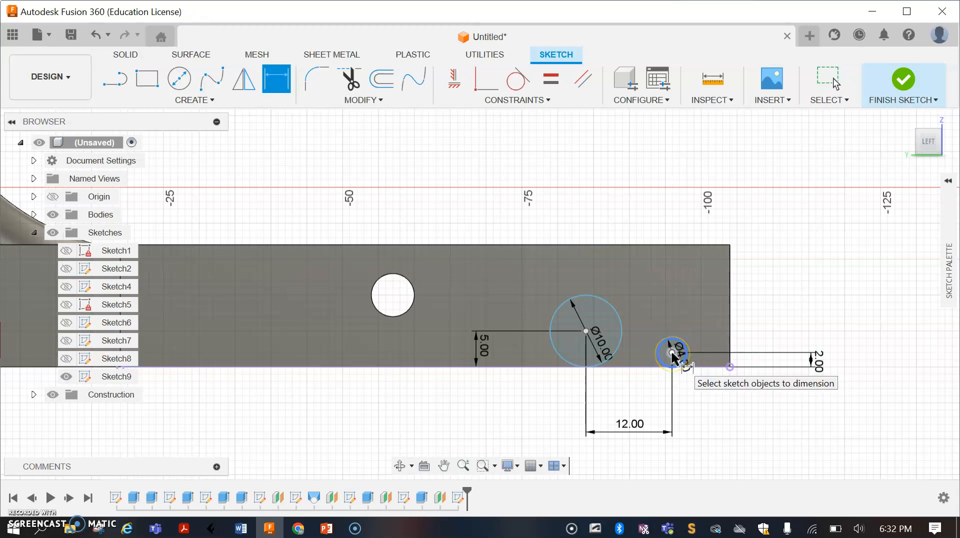
click(729, 339)
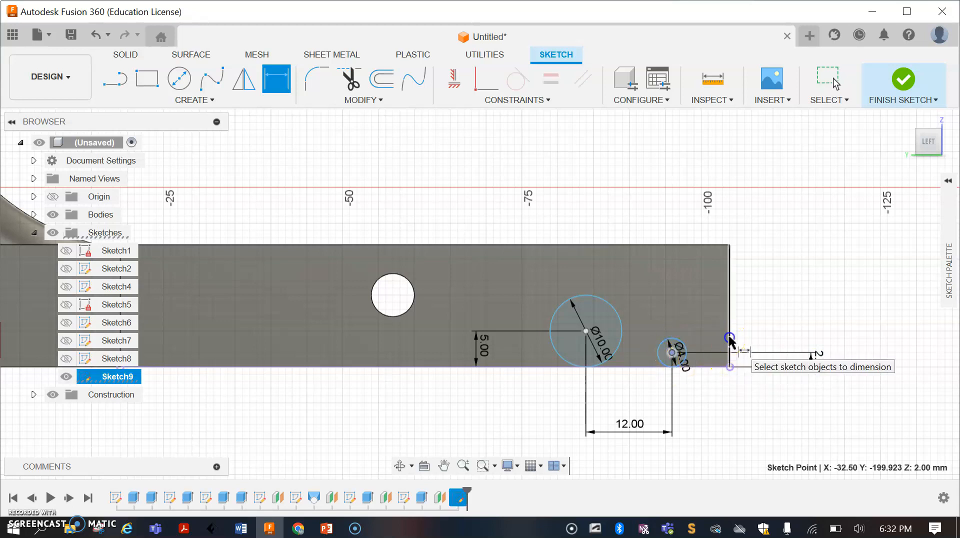
click(729, 342)
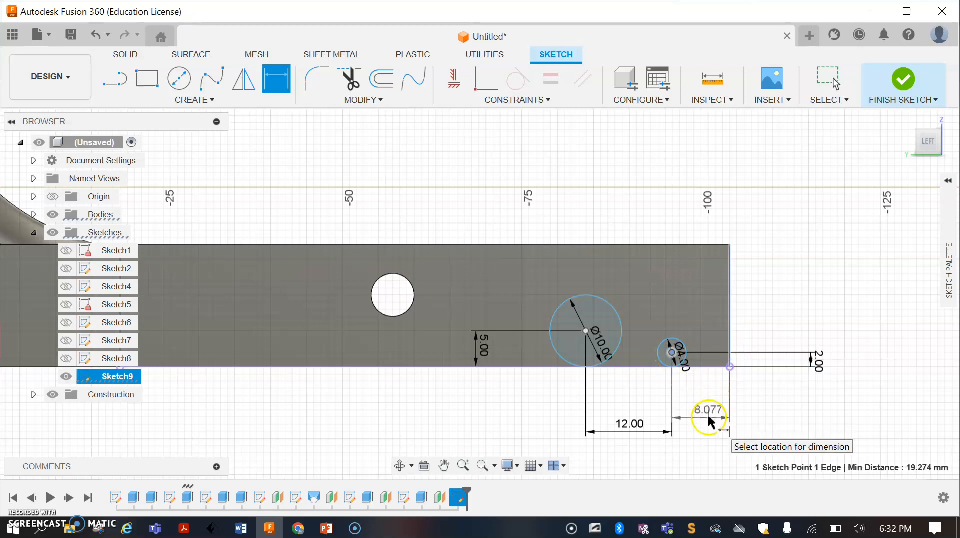
click(709, 421)
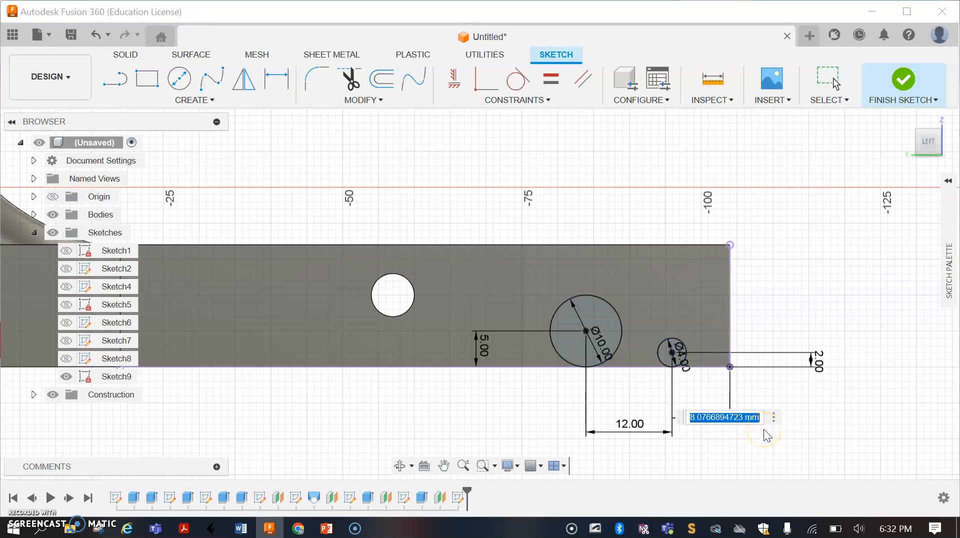
text(4)
key(Return)
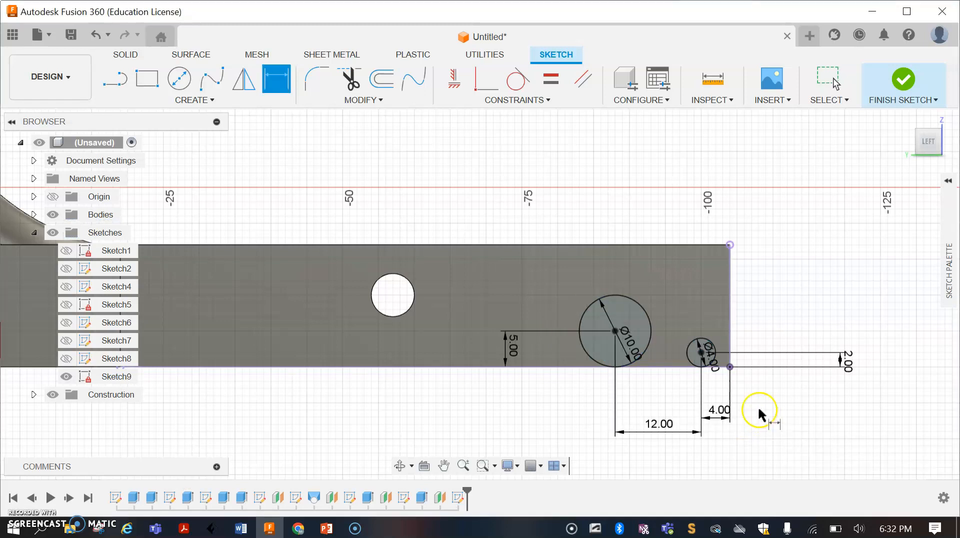
Draw two lines joining the circles, one between their lowest points and a sloping one between their highest points
scroll(674, 350, up, 2)
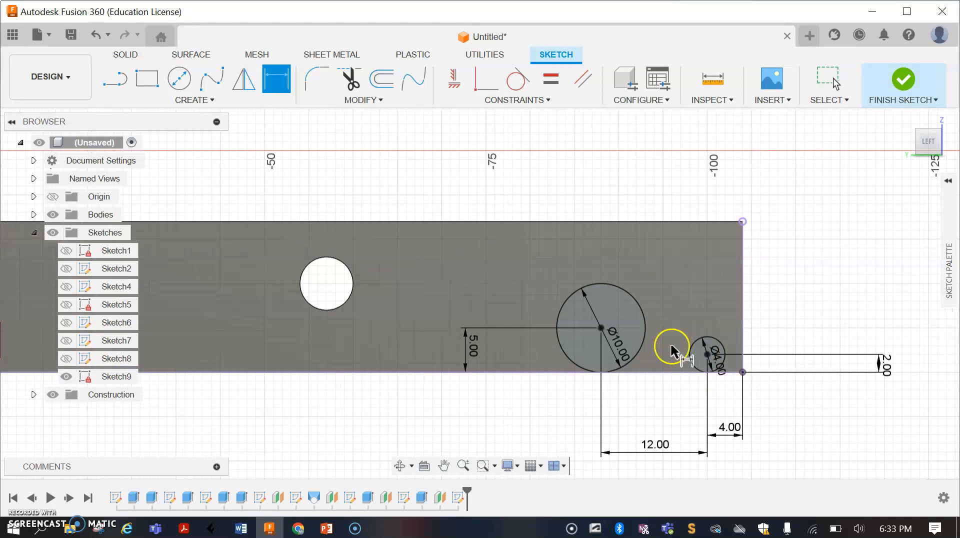
click(109, 80)
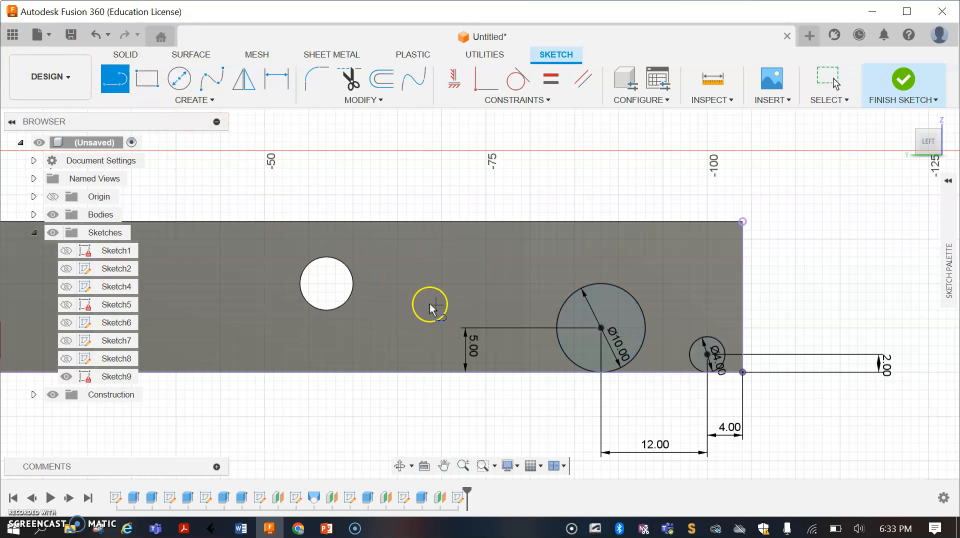
click(601, 372)
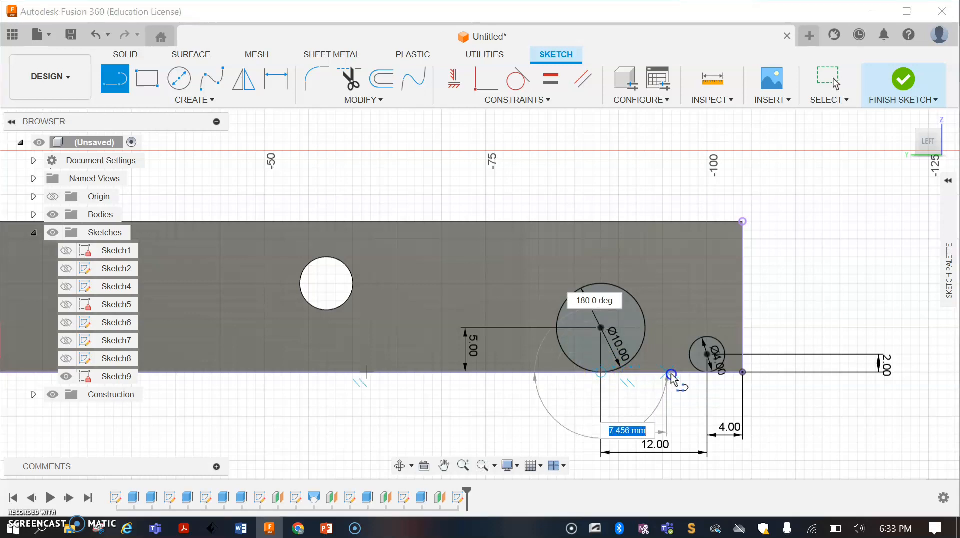
double_click(709, 371)
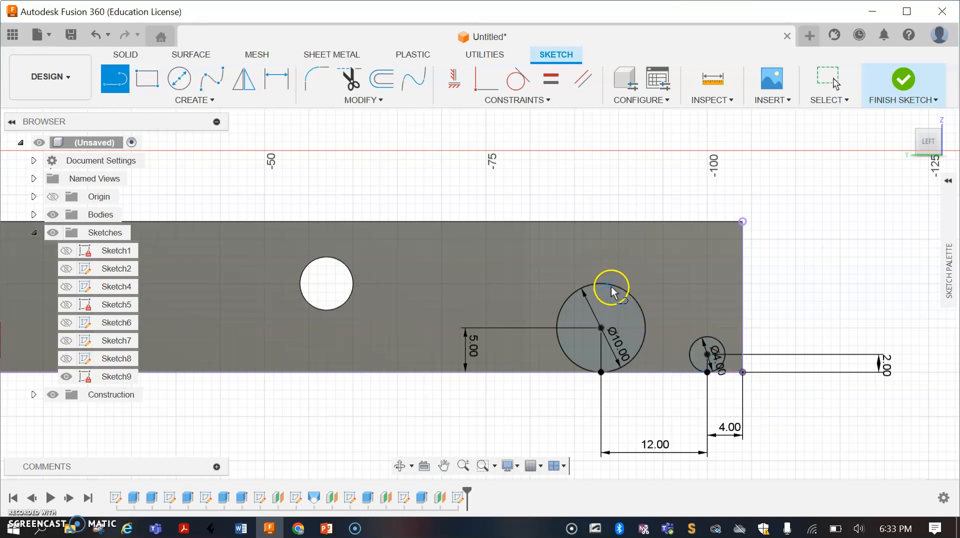
click(707, 336)
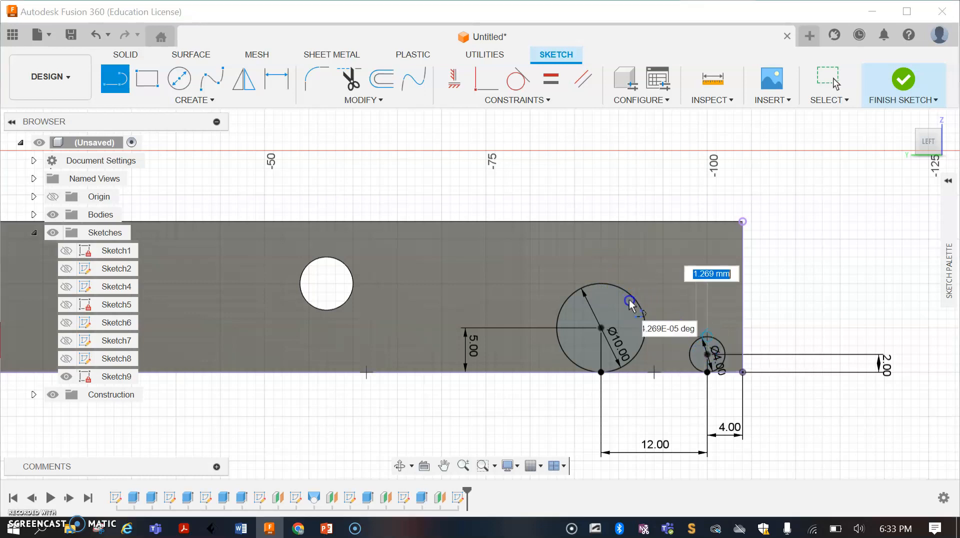
double_click(600, 283)
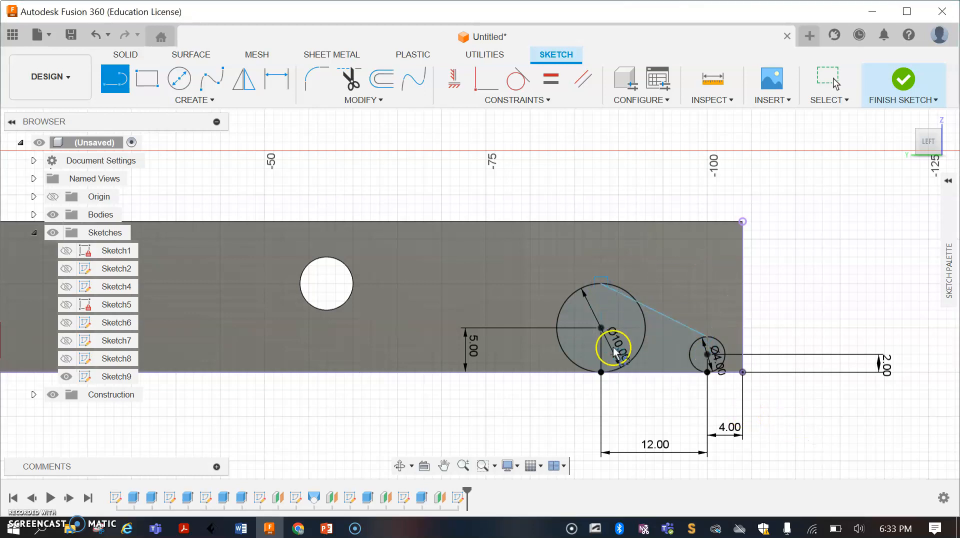
Trim the inner arcs of both circles between the two connecting lines, leaving one rounded tapered outline
scroll(612, 345, up, 3)
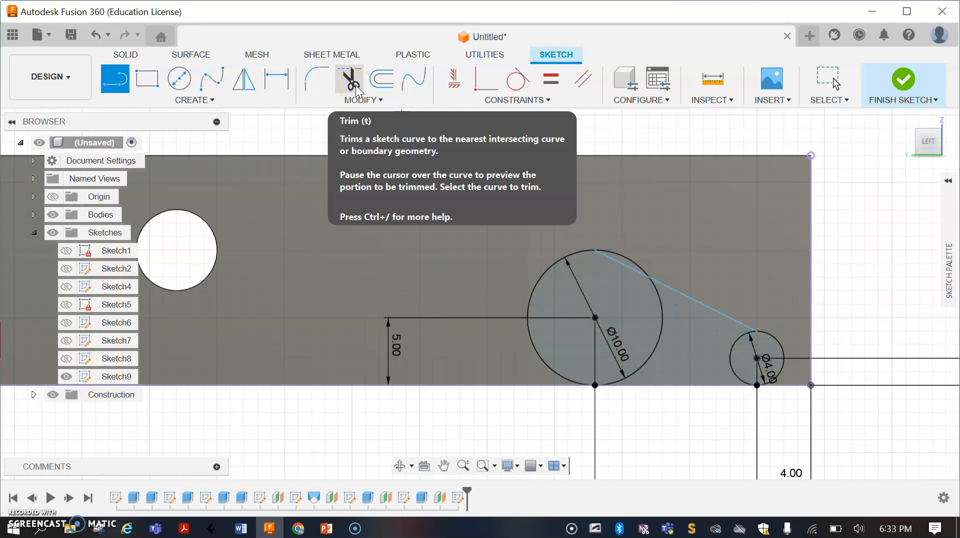
click(356, 89)
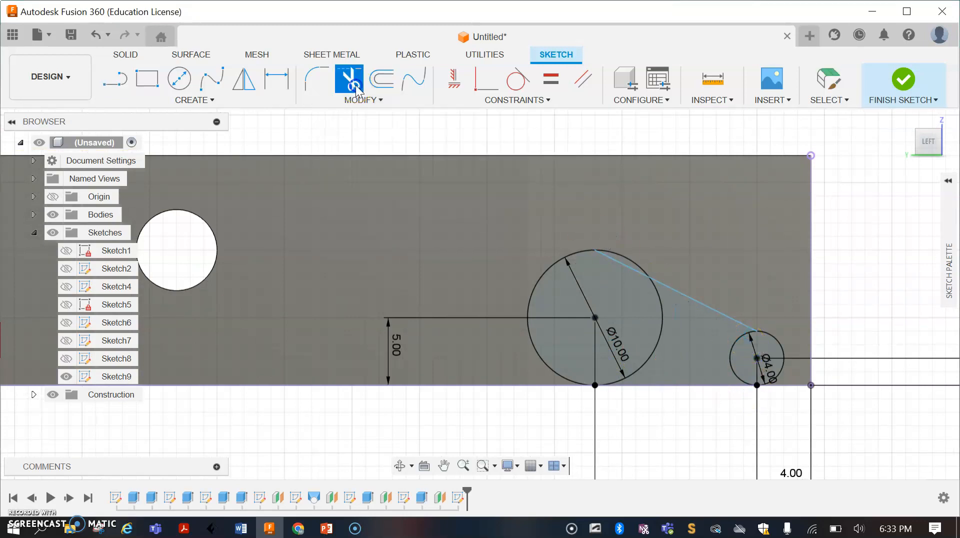
click(637, 262)
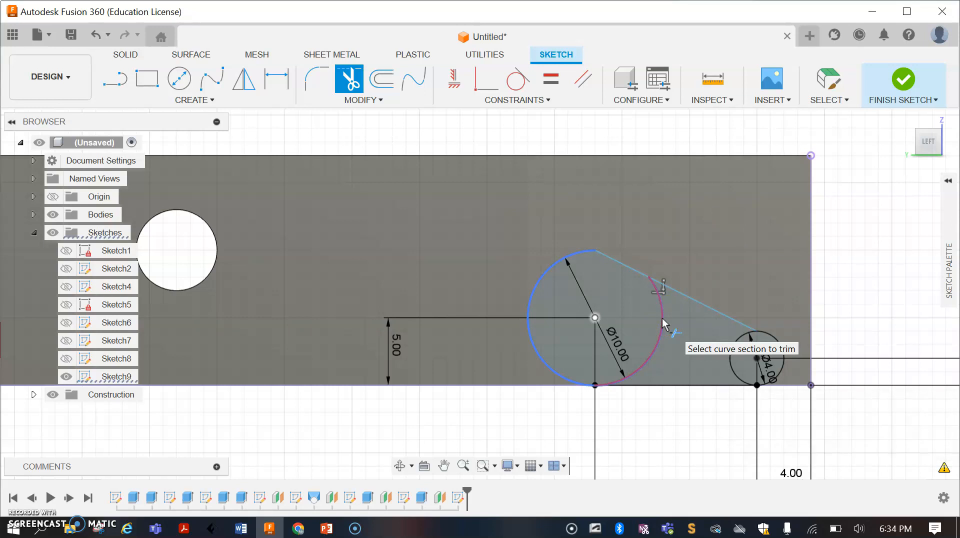
click(663, 323)
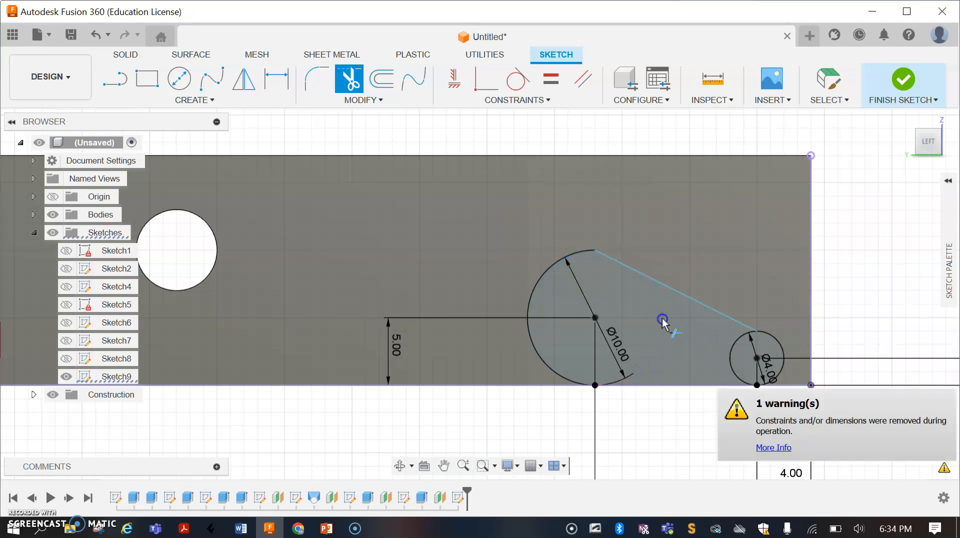
click(733, 354)
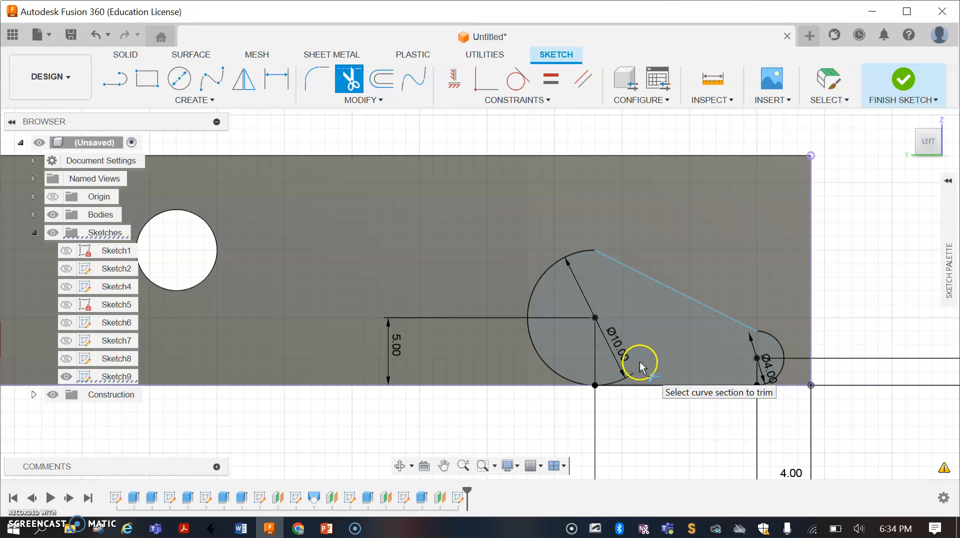
Make the sloping line tangent to the 10 mm arc of the tapered profile
click(522, 84)
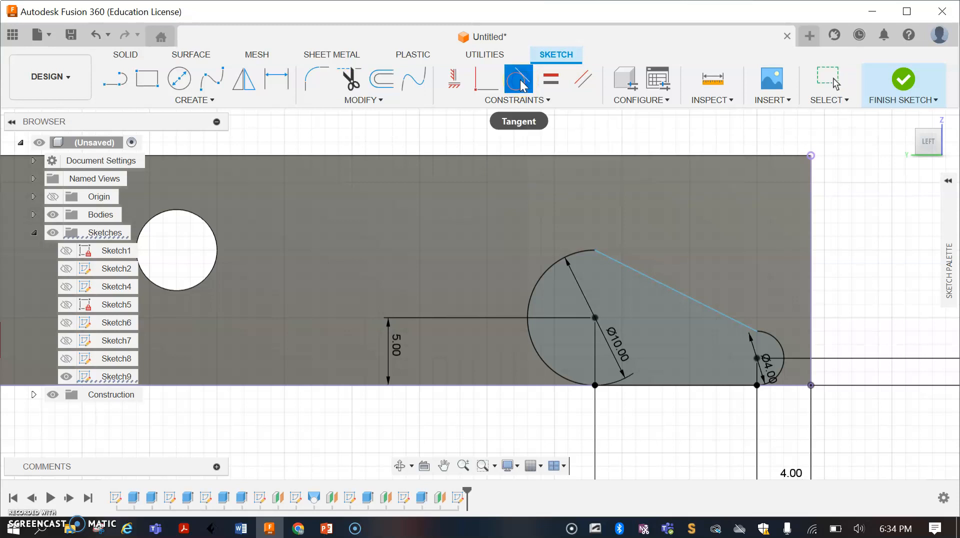
click(570, 264)
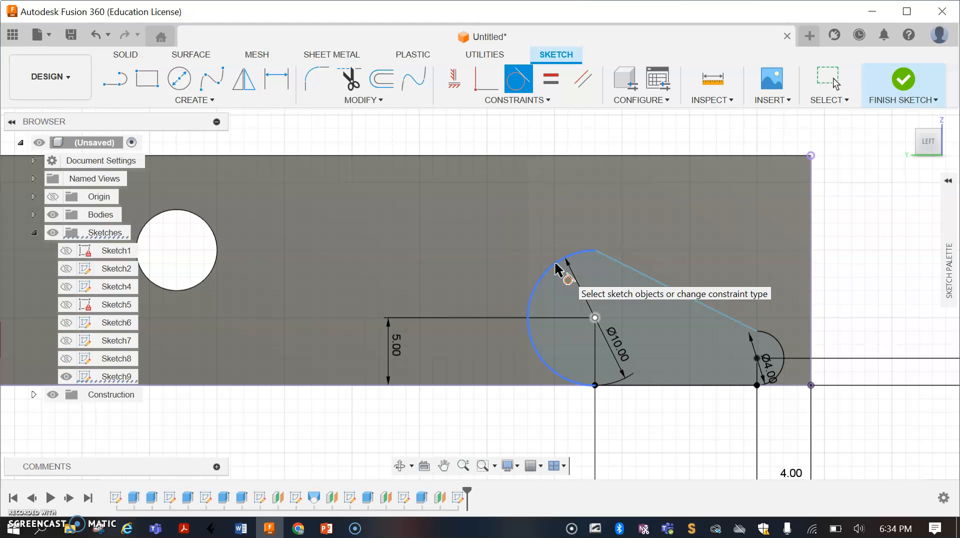
click(555, 263)
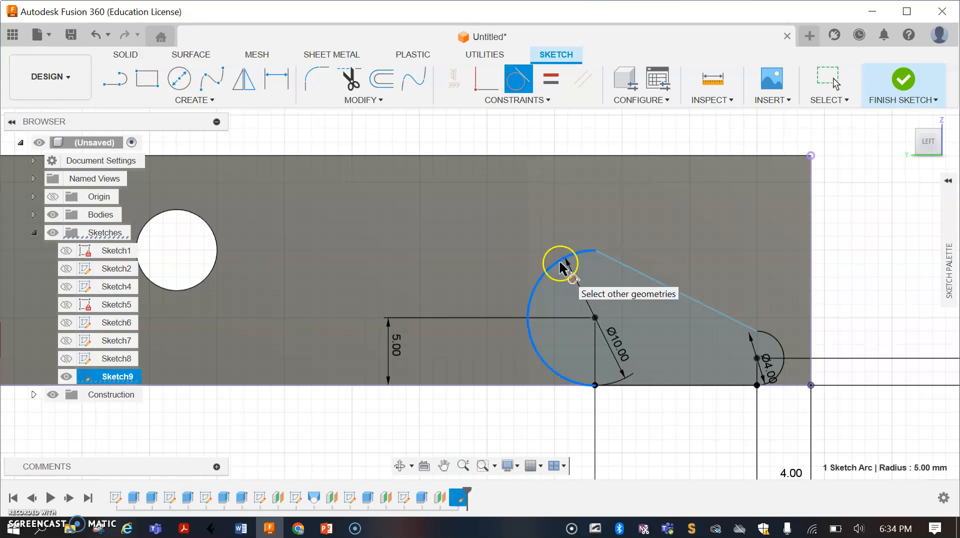
click(615, 264)
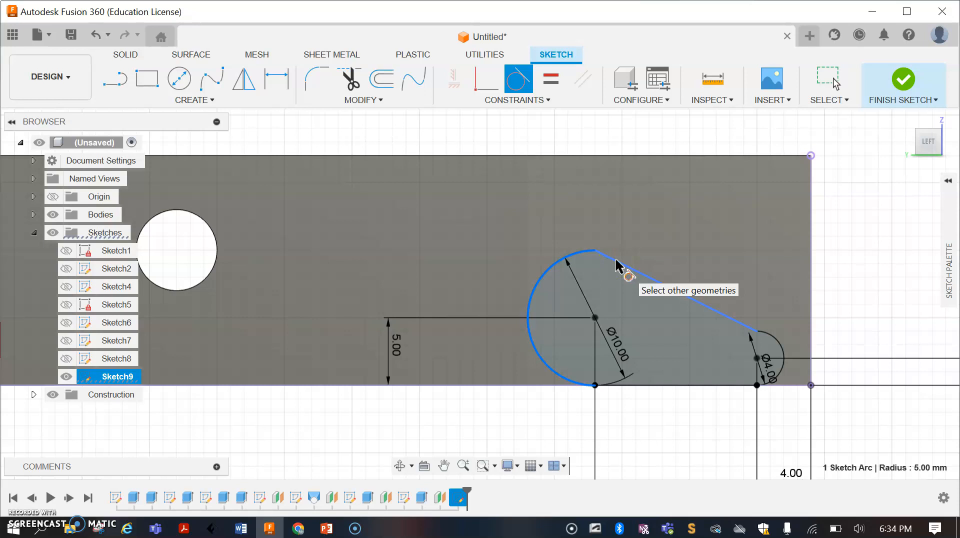
click(618, 265)
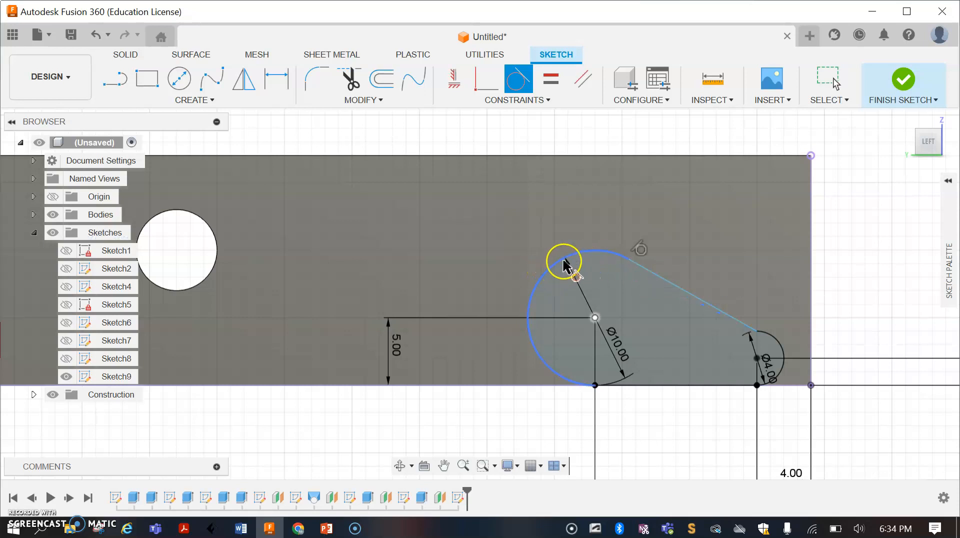
Make the sloping line tangent to the 4 mm arc as well and finish the sketch
click(642, 269)
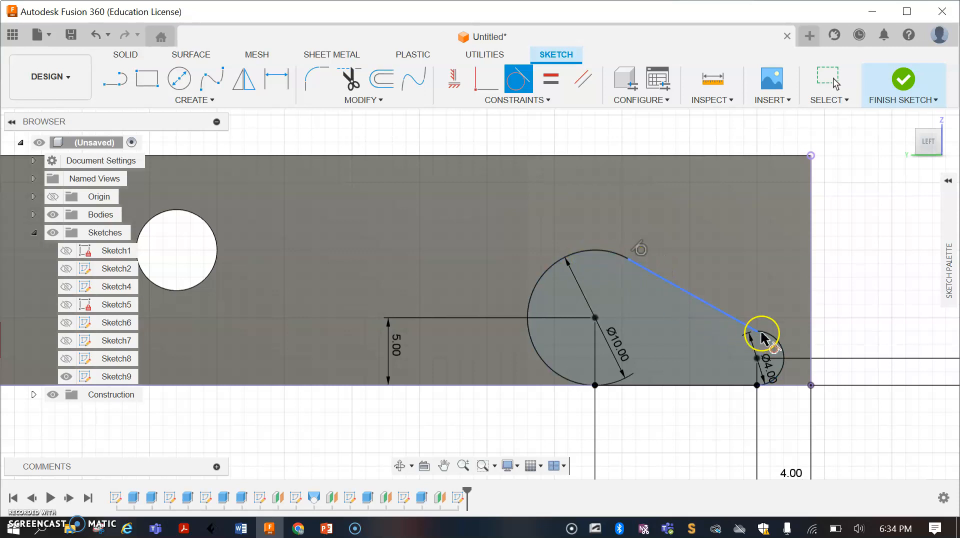
click(778, 352)
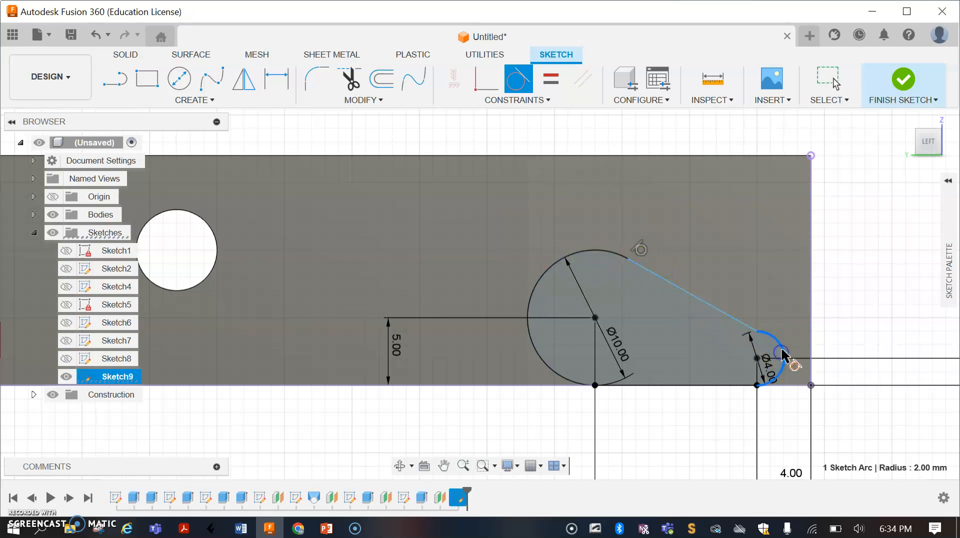
click(753, 333)
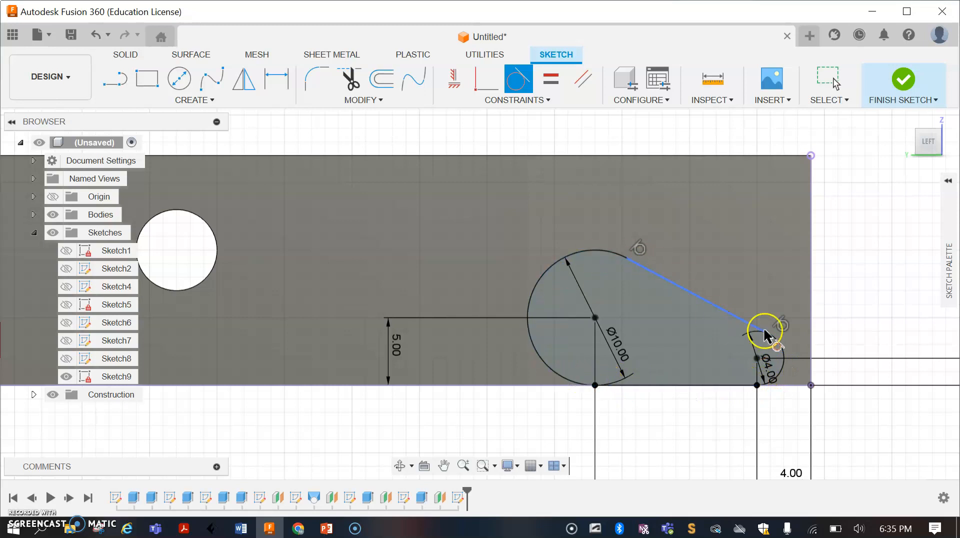
scroll(765, 342, up, 3)
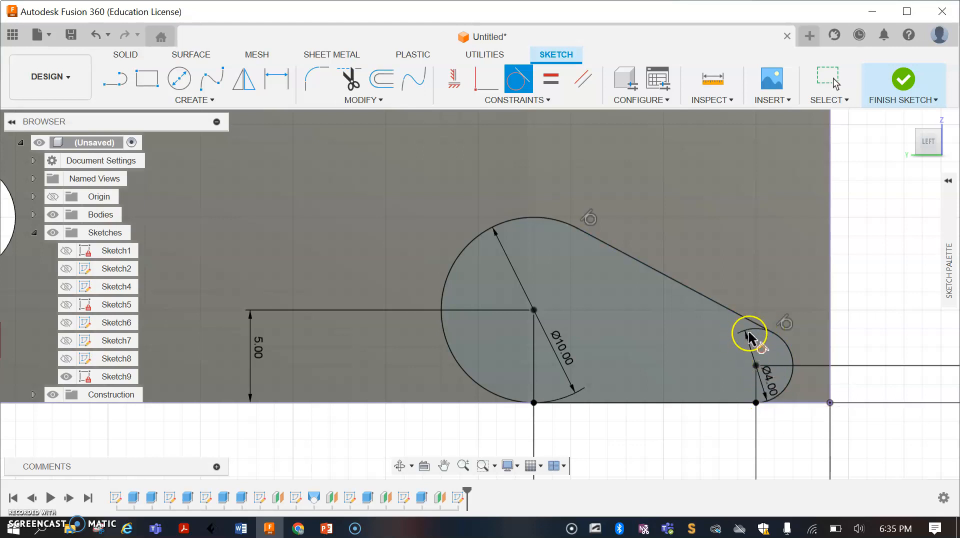
scroll(748, 336, down, 4)
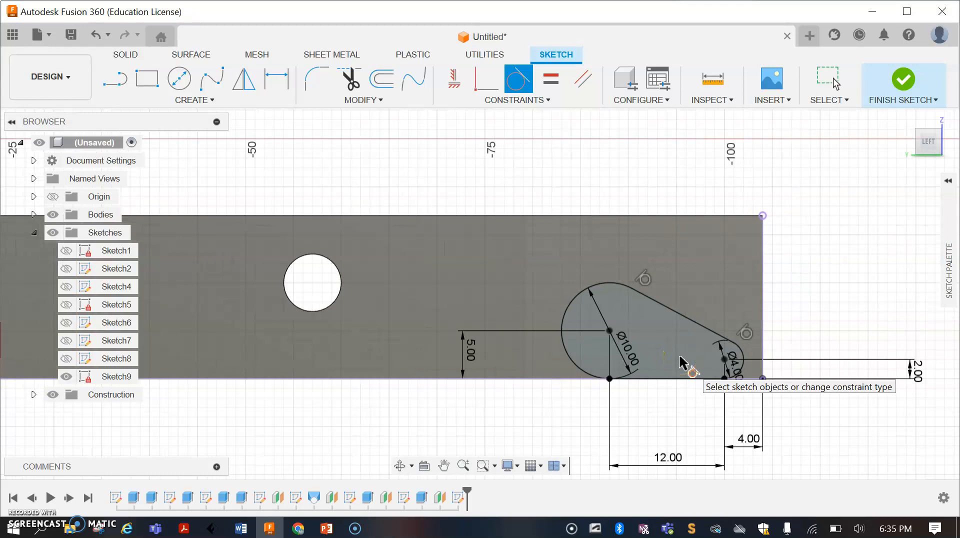
click(906, 83)
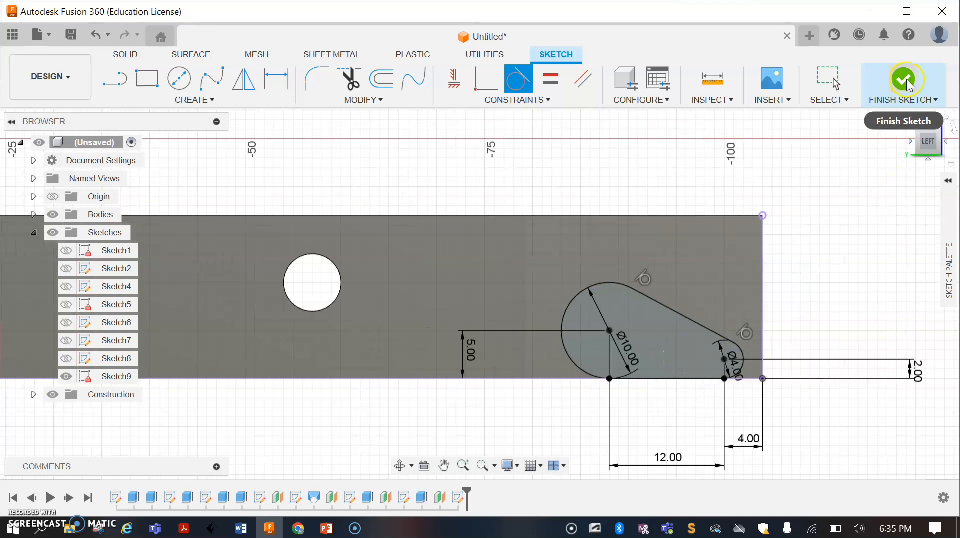
click(906, 82)
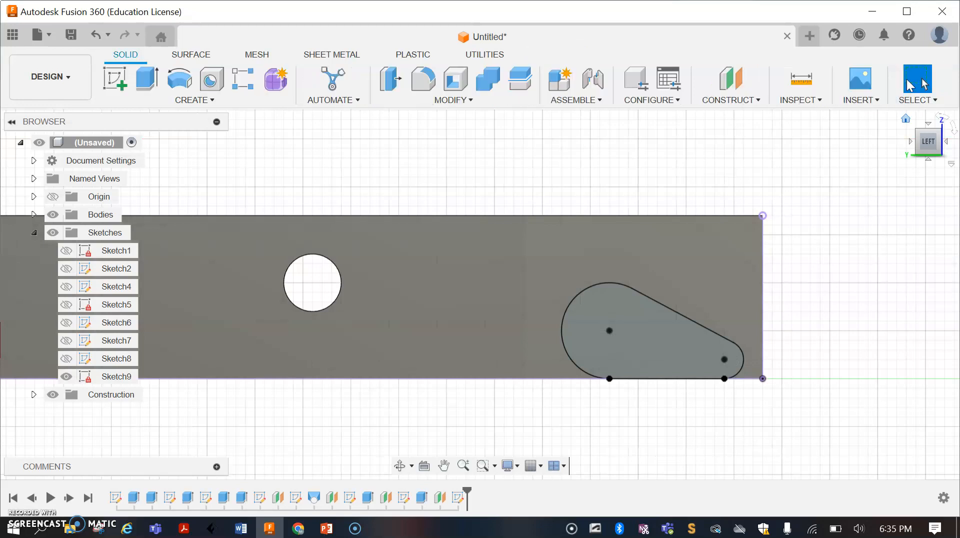
Extrude the closed tapered profile 20 mm inward so that it reaches into the side of the front bar
click(941, 137)
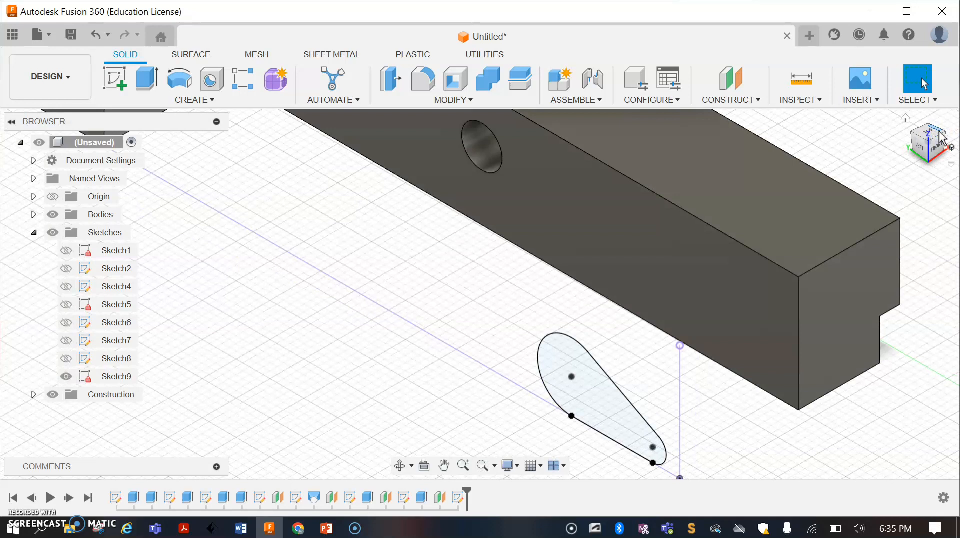
scroll(598, 307, down, 5)
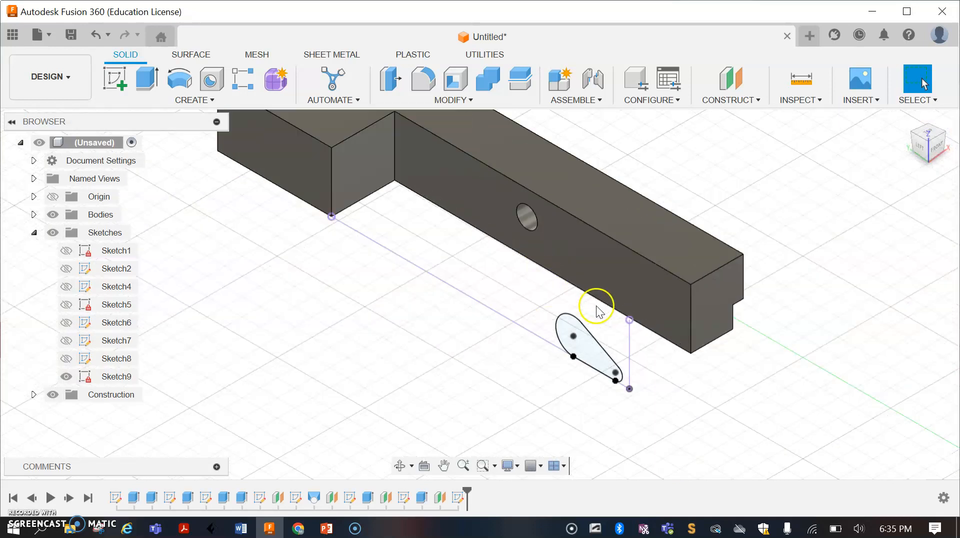
scroll(620, 370, down, 4)
scroll(615, 335, up, 5)
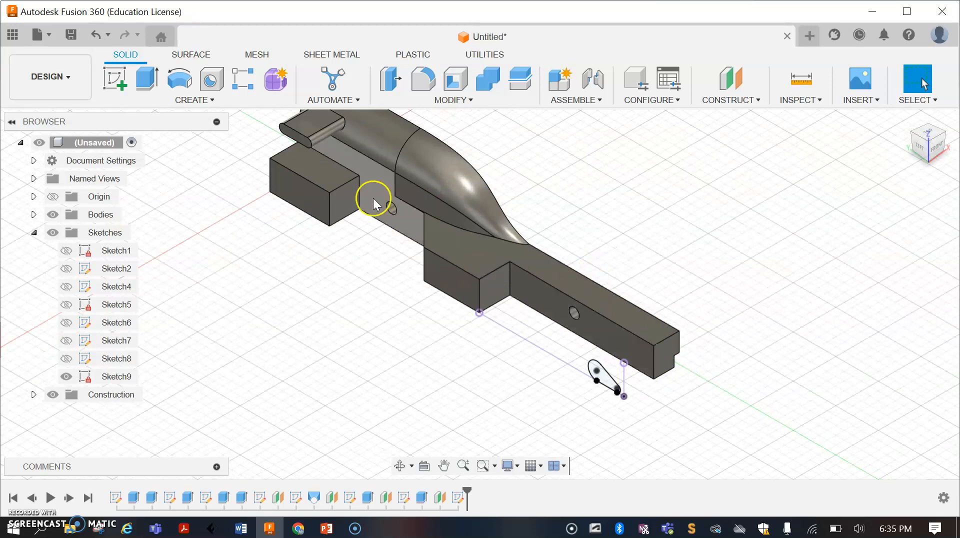
click(151, 83)
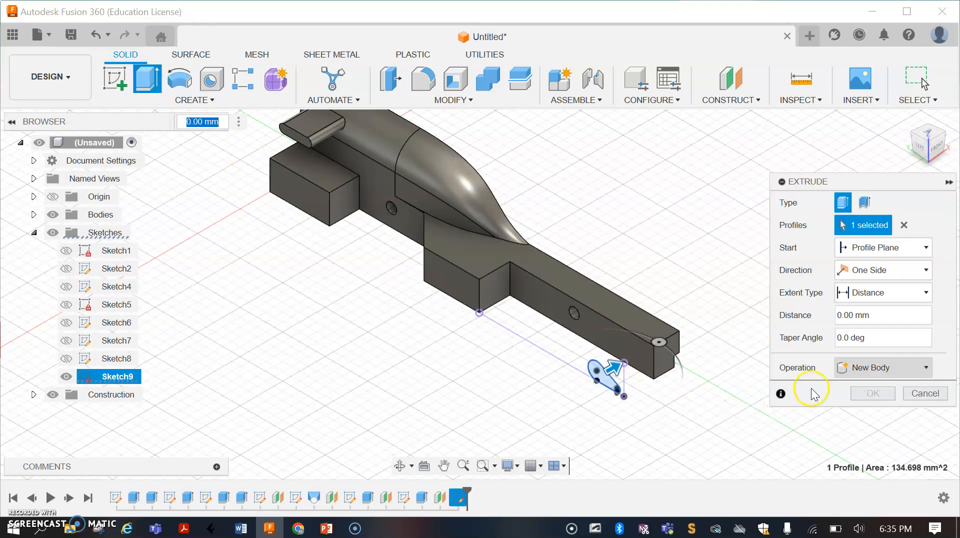
click(938, 151)
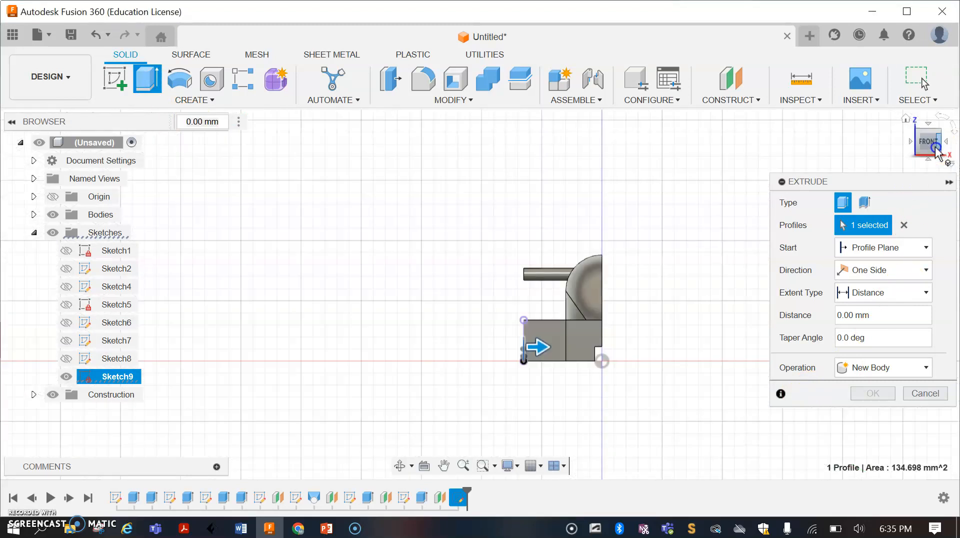
scroll(563, 341, up, 5)
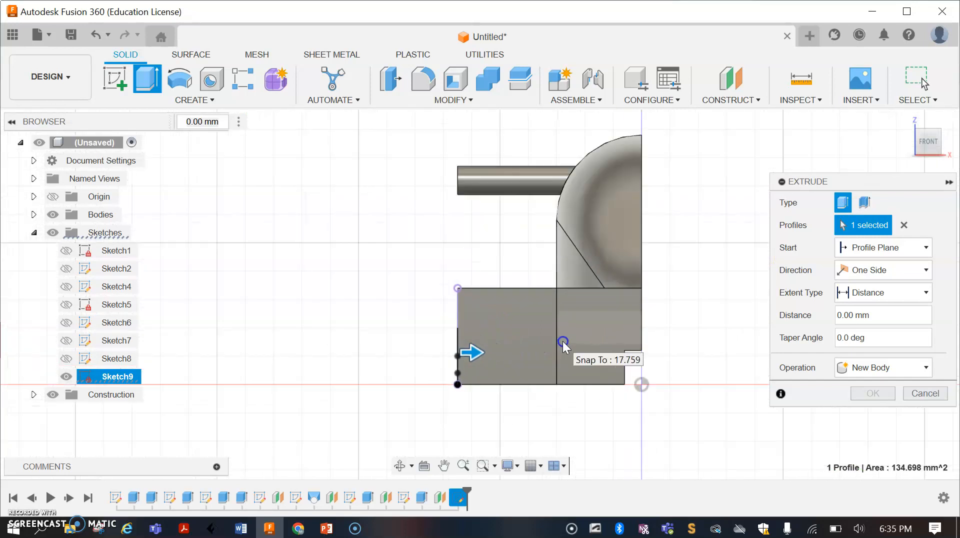
drag(473, 353, 587, 359)
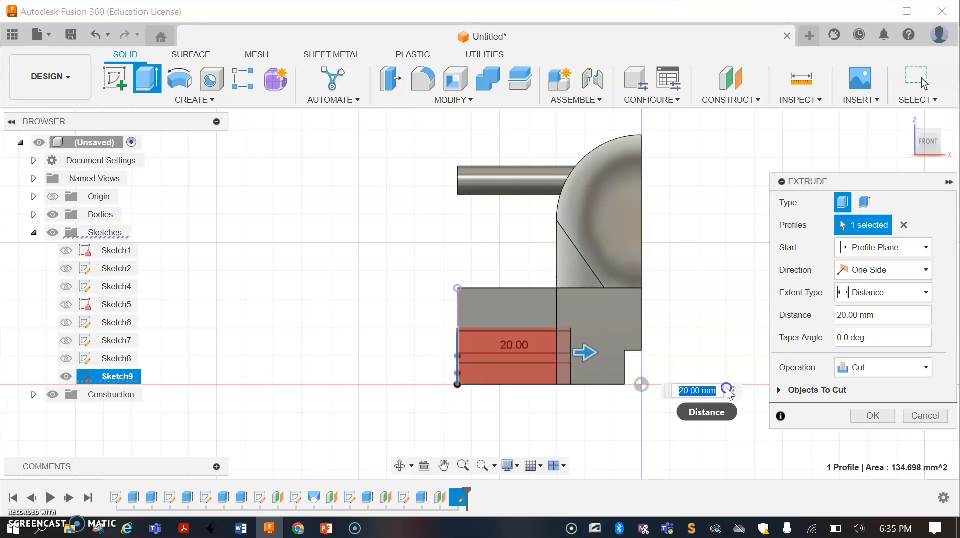
text(20)
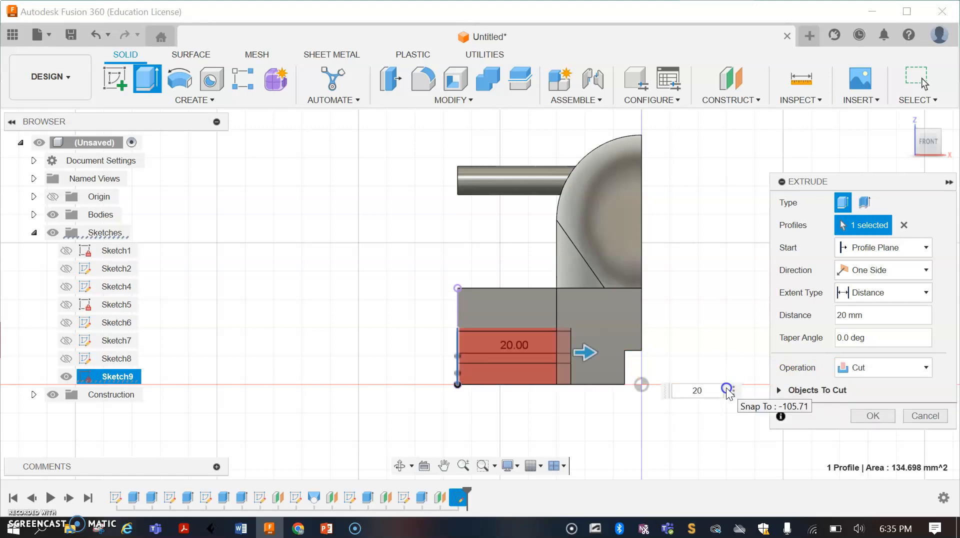
Change the extrusion's operation from Cut to Join and complete it as part of the half body
click(497, 361)
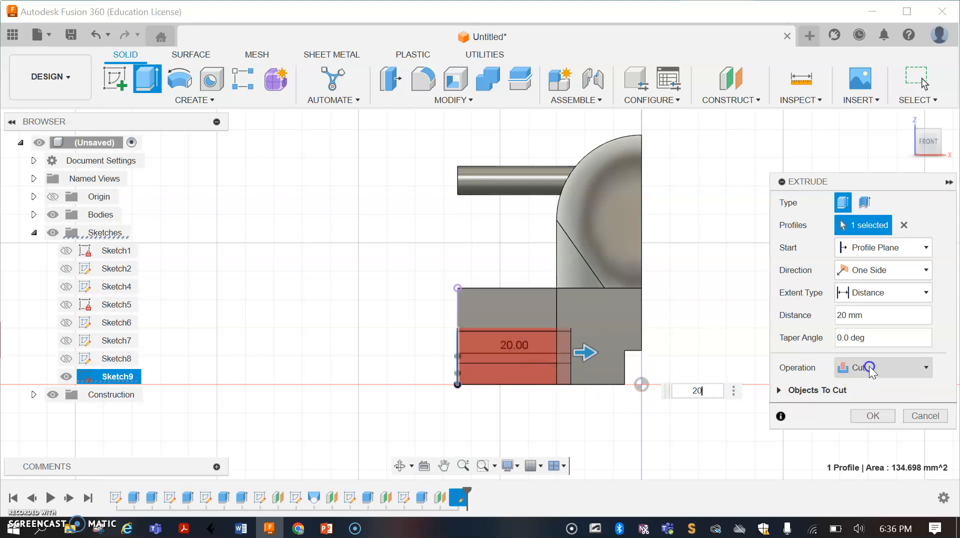
click(890, 368)
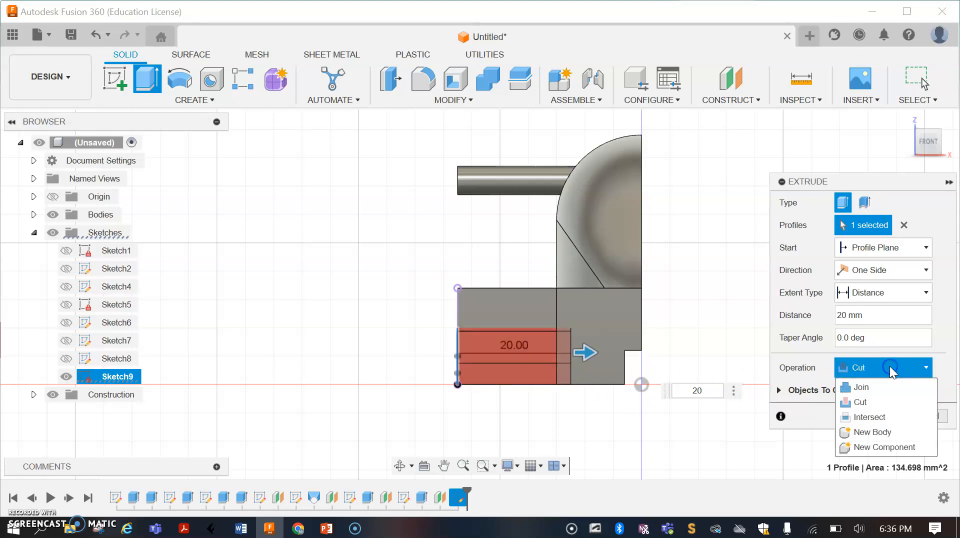
click(879, 391)
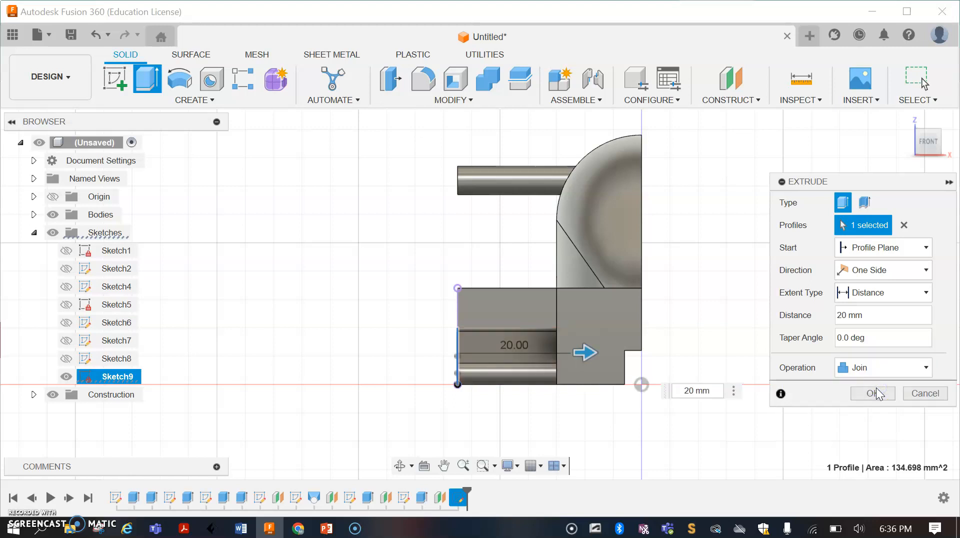
click(872, 394)
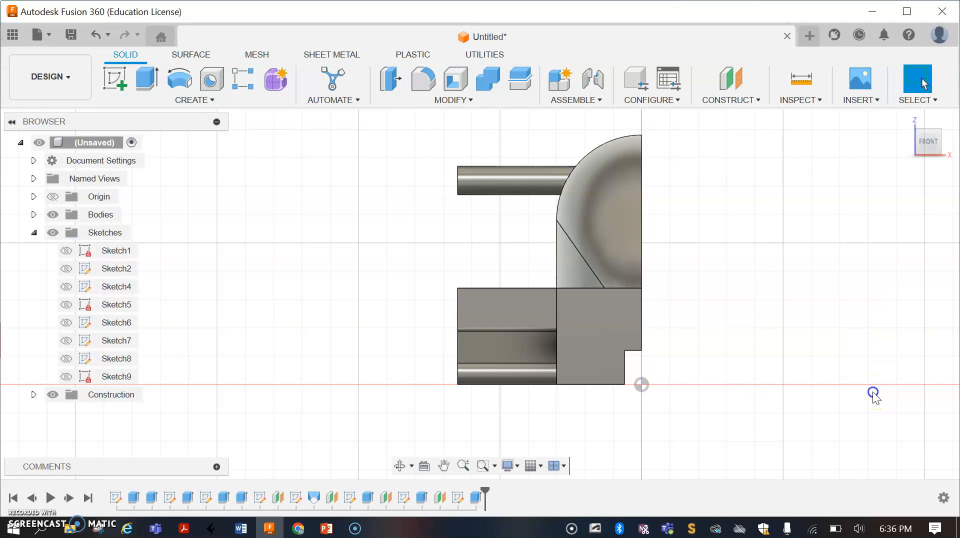
click(919, 132)
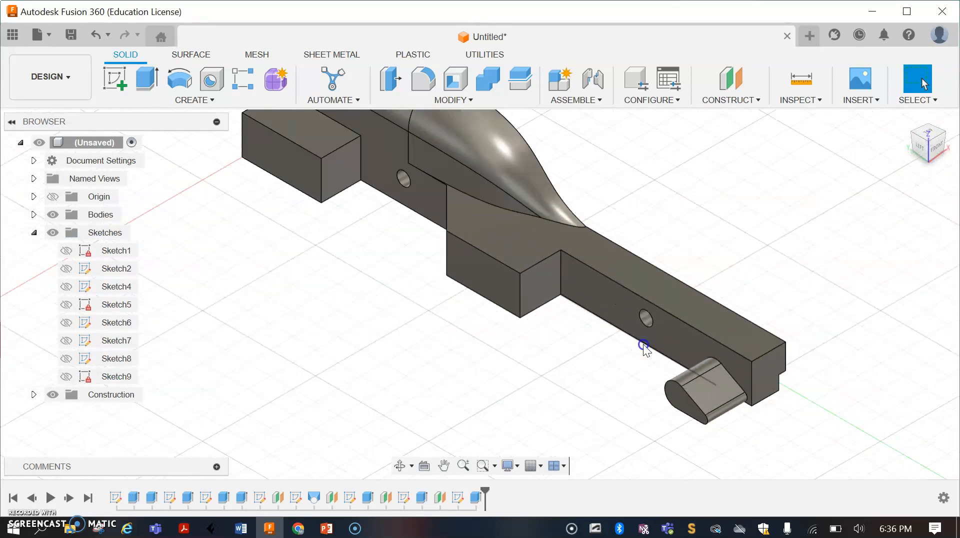
scroll(644, 345, down, 5)
scroll(607, 201, up, 1)
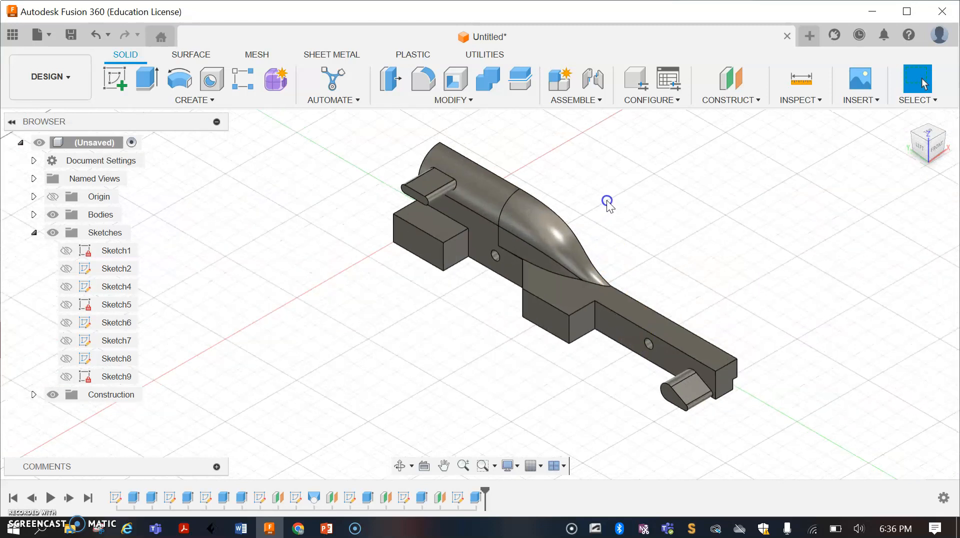
scroll(661, 395, up, 1)
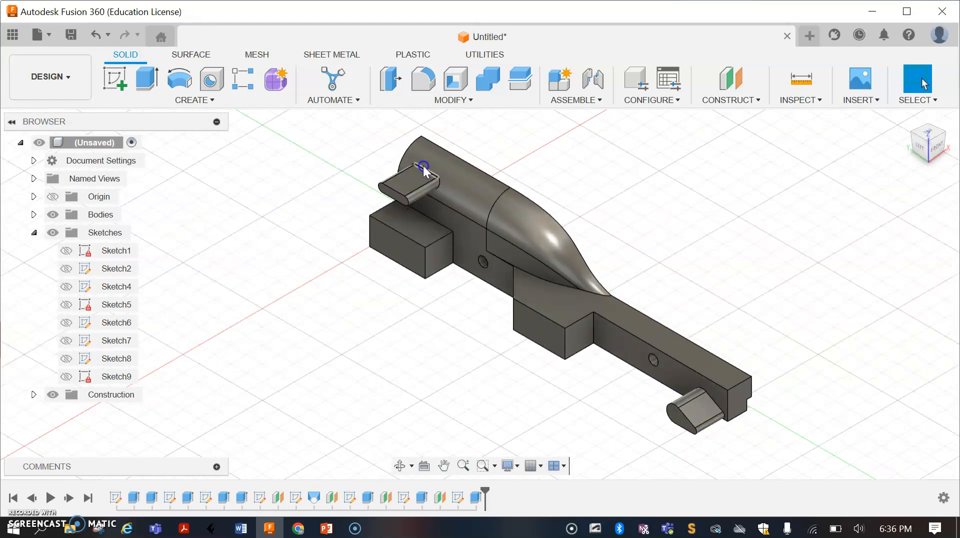
click(634, 346)
click(677, 274)
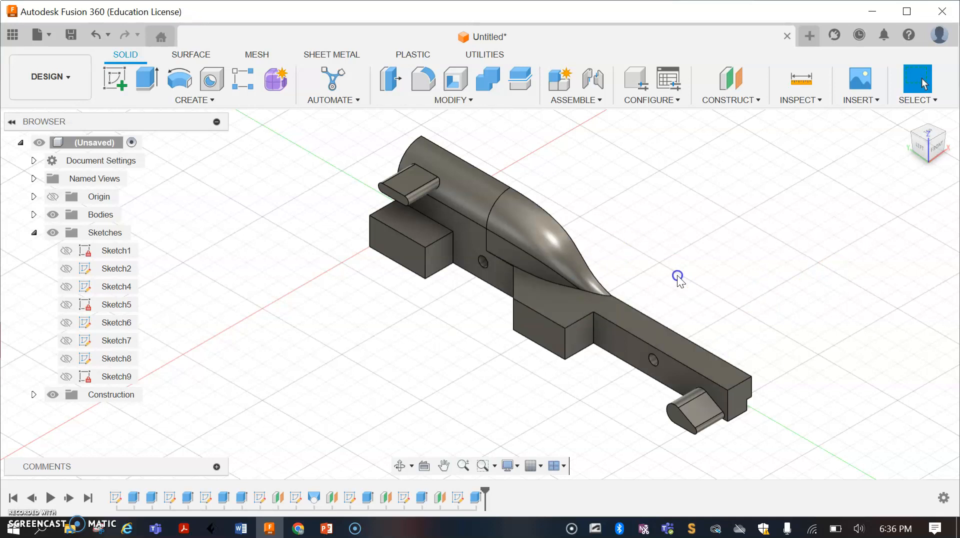